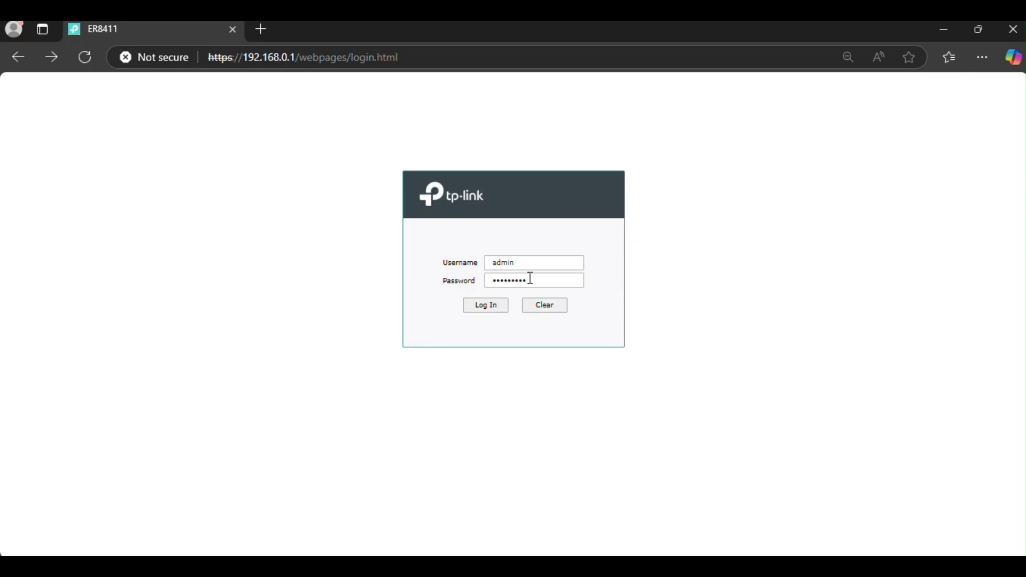
# Reload the login page and sign in as admin with the account password
pyautogui.click(488, 310)
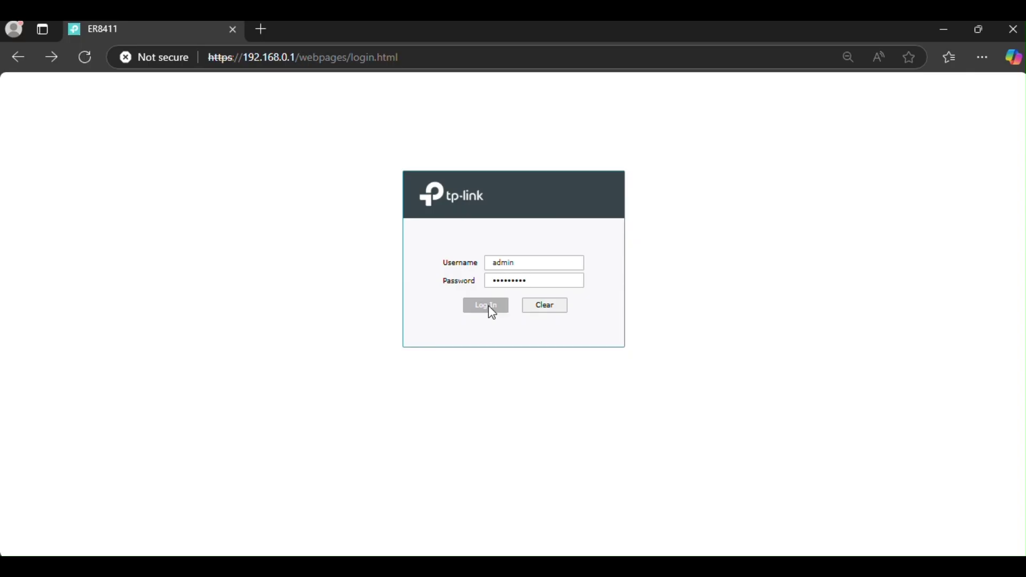
pyautogui.click(86, 48)
pyautogui.click(489, 266)
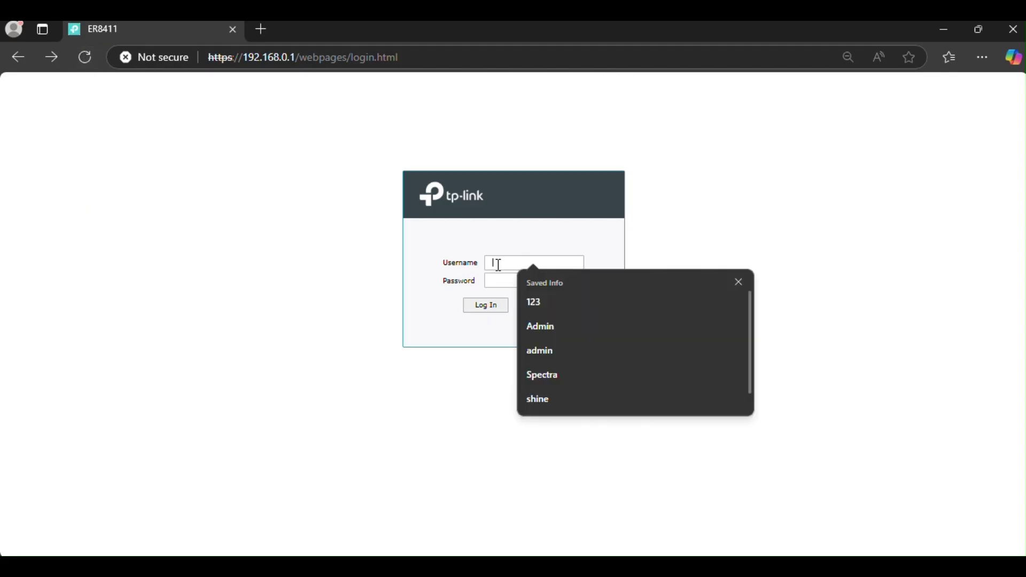
pyautogui.write('admin')
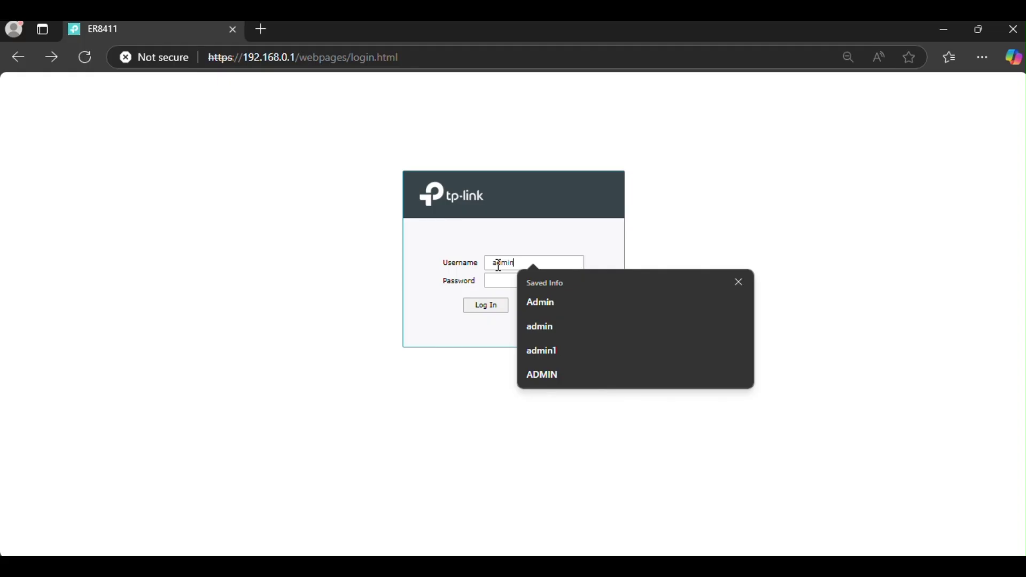
pyautogui.press('Tab')
pyautogui.write('admin')
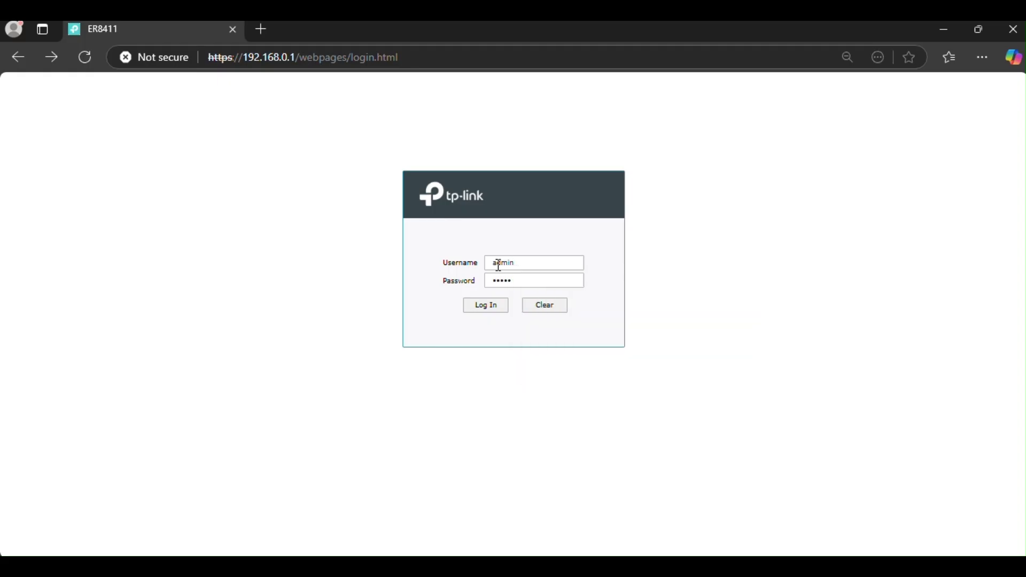
pyautogui.write('123')
pyautogui.press('Return')
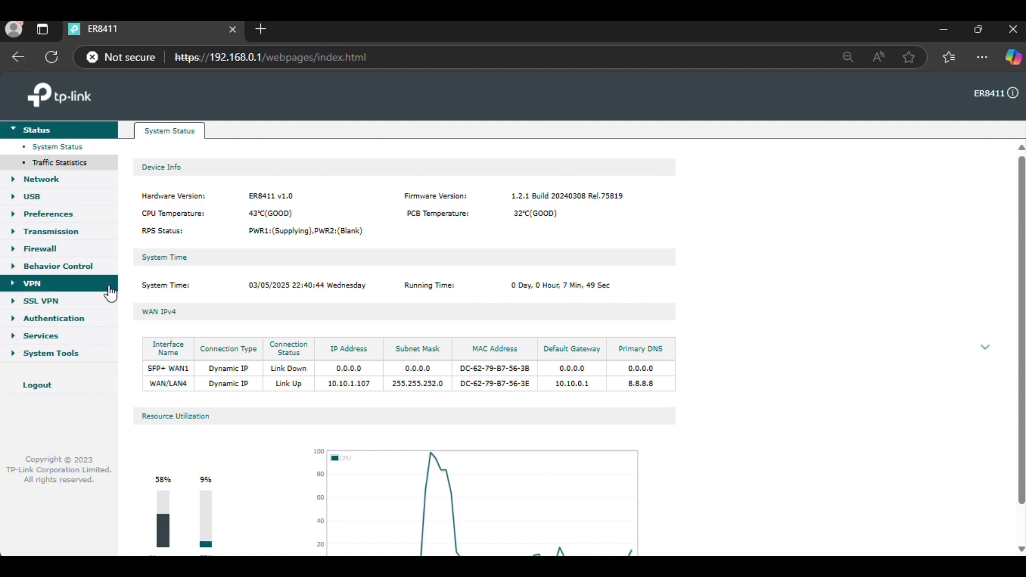
# On the Network > WAN page, try WAN/LAN10 as a WAN port, then revert it to LAN
pyautogui.click(60, 182)
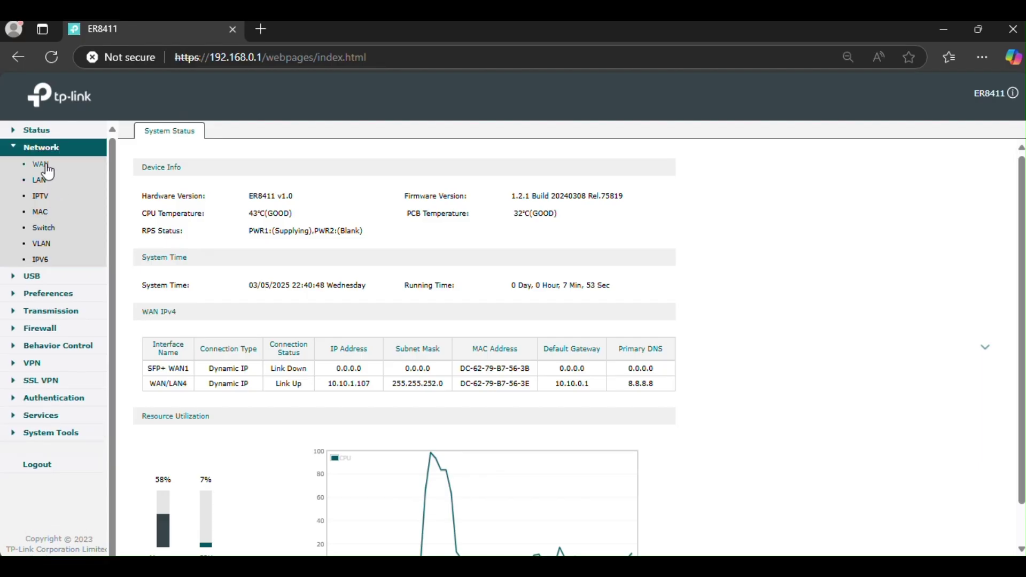
pyautogui.click(45, 165)
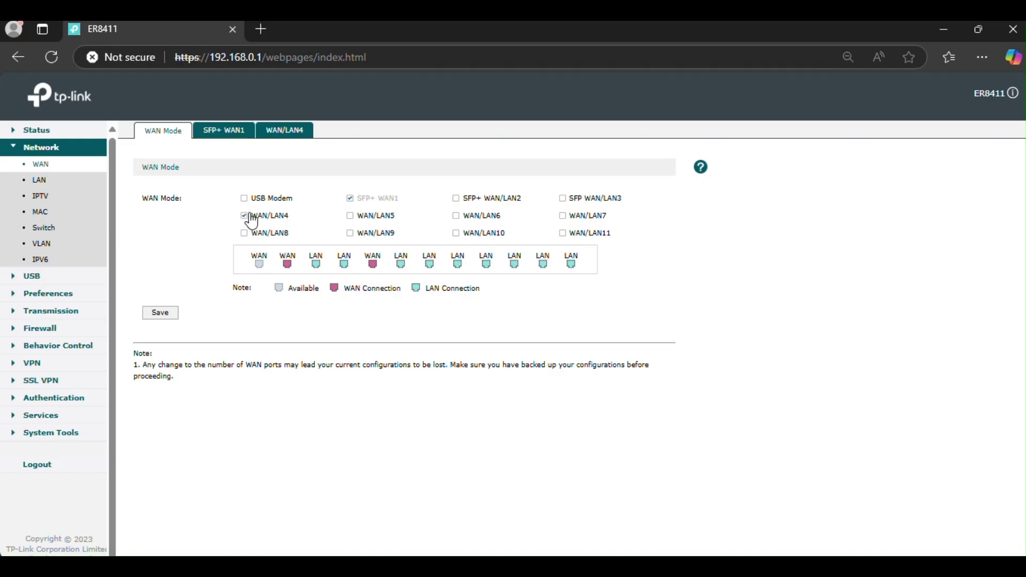
pyautogui.click(457, 234)
pyautogui.click(458, 236)
# Toggle WAN/LAN4 between LAN and WAN, leave it as WAN, and add WAN/LAN5
pyautogui.click(243, 215)
pyautogui.click(244, 219)
pyautogui.click(245, 216)
pyautogui.click(246, 217)
pyautogui.click(245, 218)
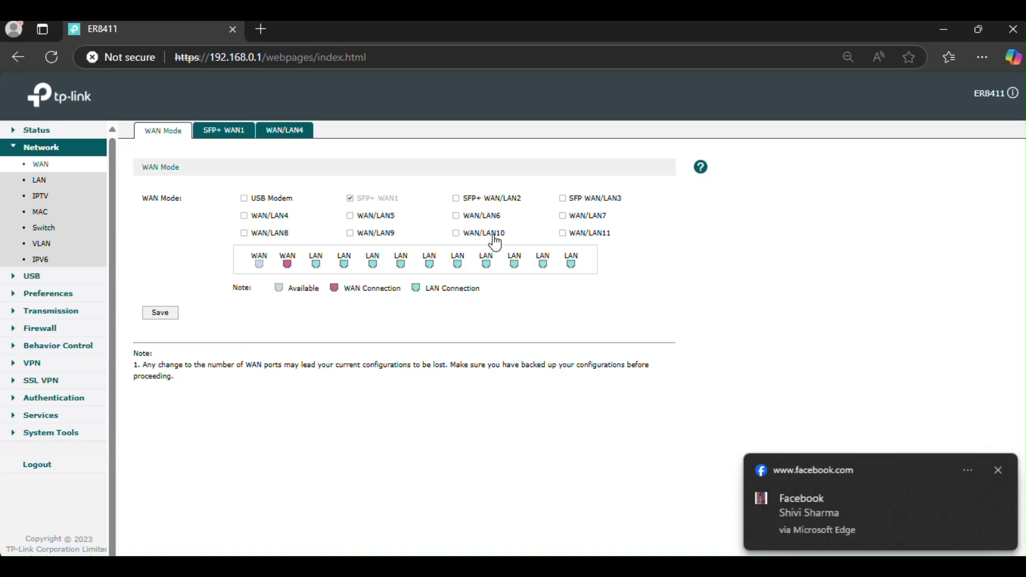
pyautogui.click(245, 216)
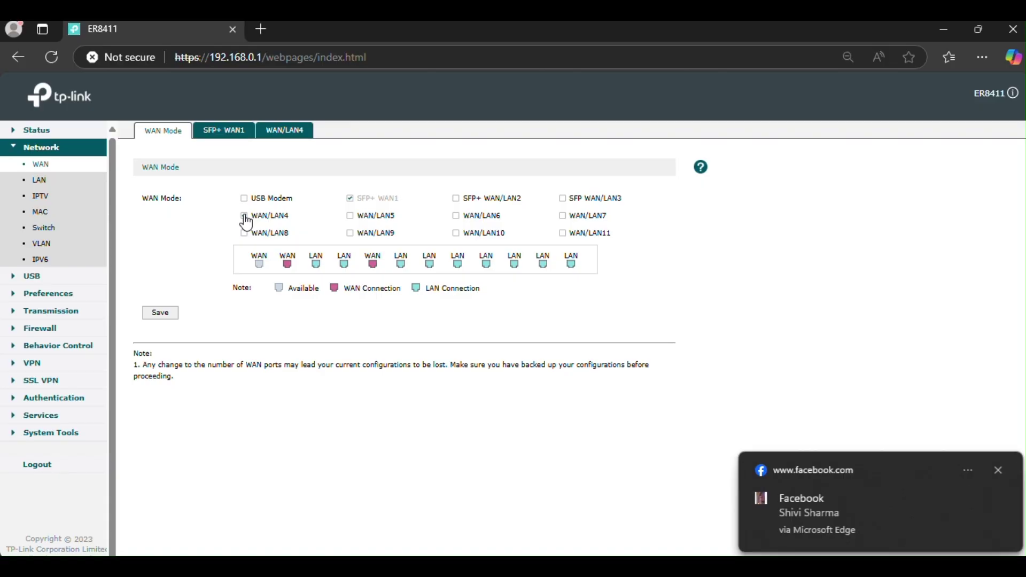
pyautogui.click(245, 216)
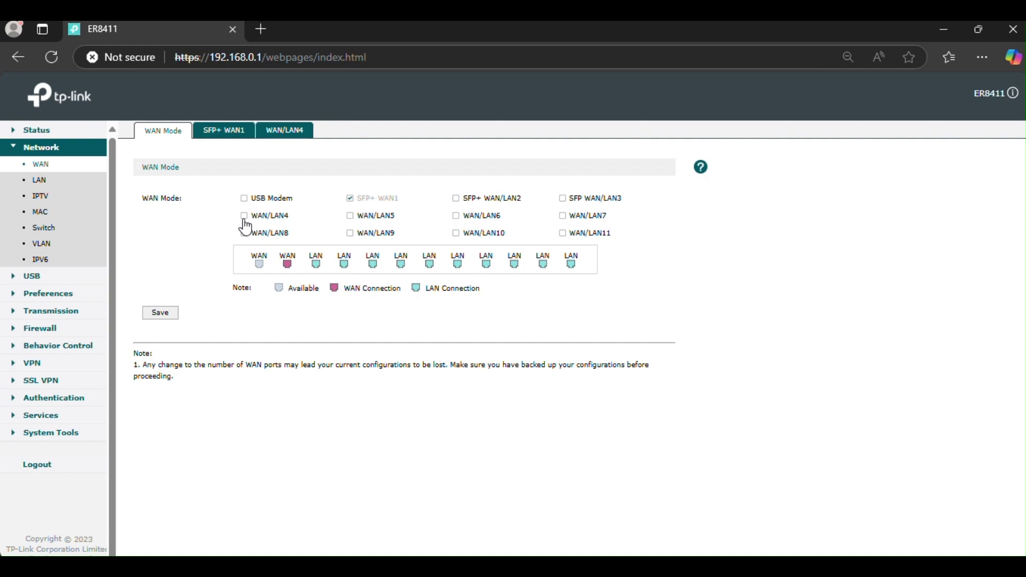
pyautogui.click(245, 218)
pyautogui.click(351, 217)
# Save the new WAN port selection and log back in as admin after the reboot
pyautogui.click(158, 315)
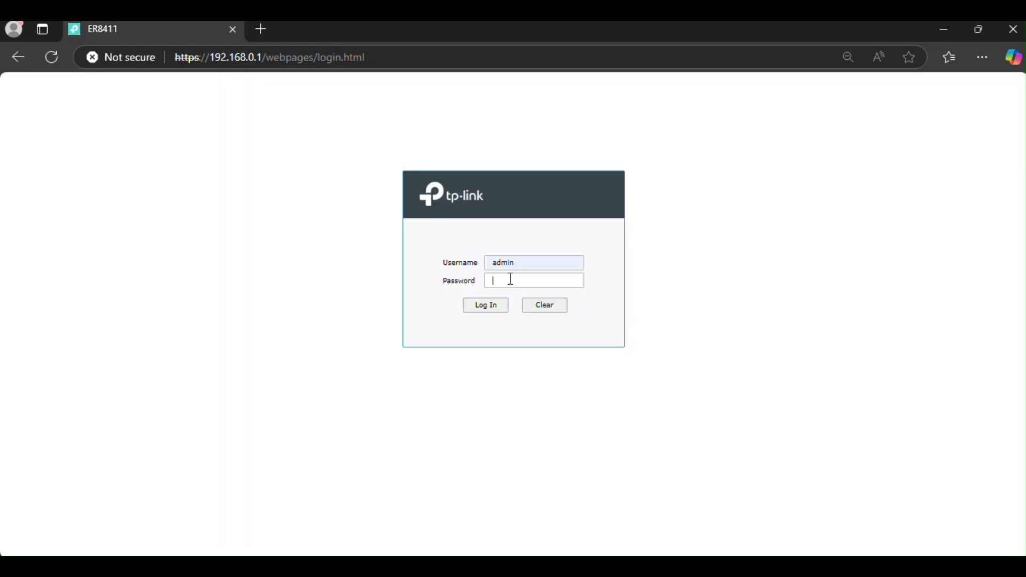
pyautogui.write('admin@123')
pyautogui.click(493, 307)
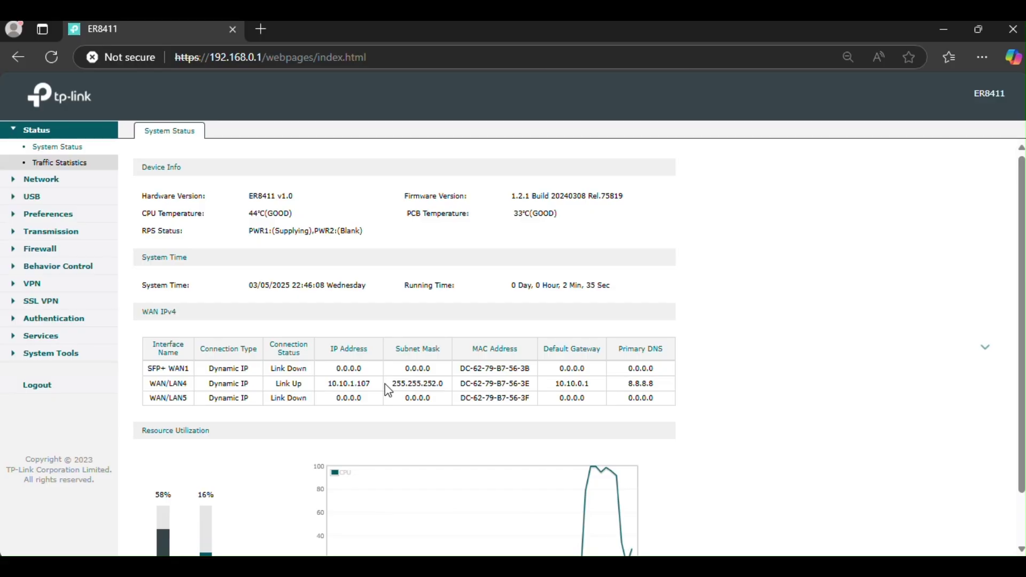
# Confirm WAN/LAN4 keeps Dynamic IP on the WAN page, then view SFP+ WAN1's settings
pyautogui.click(47, 184)
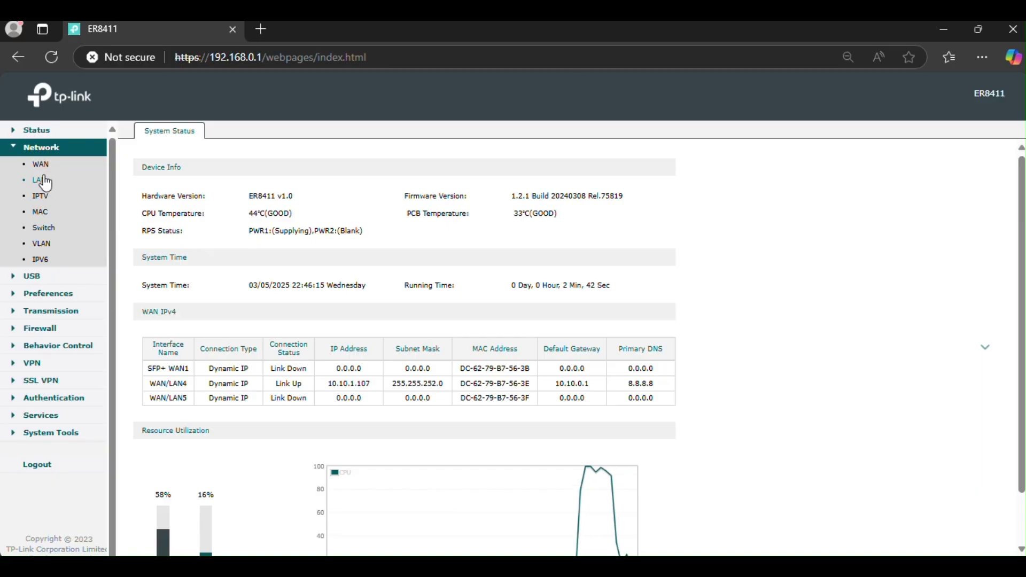
pyautogui.click(41, 164)
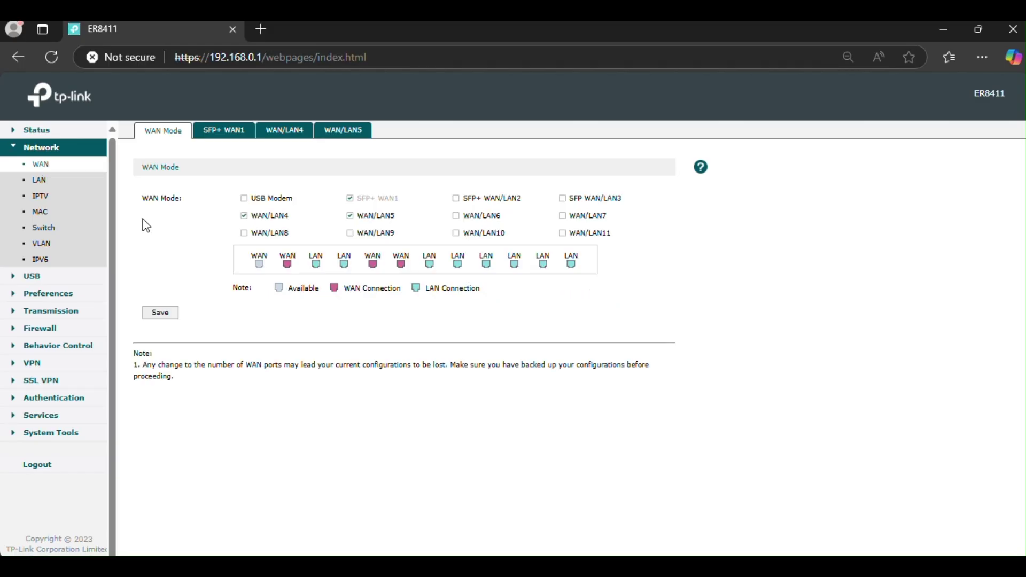
pyautogui.click(283, 134)
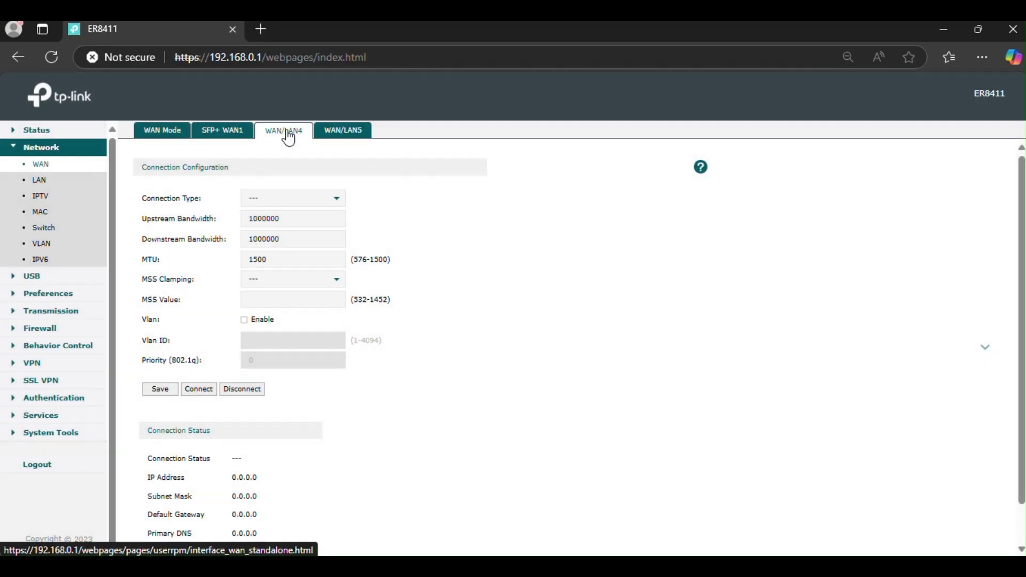
pyautogui.scroll(-1, 491, 393)
pyautogui.scroll(1, 491, 392)
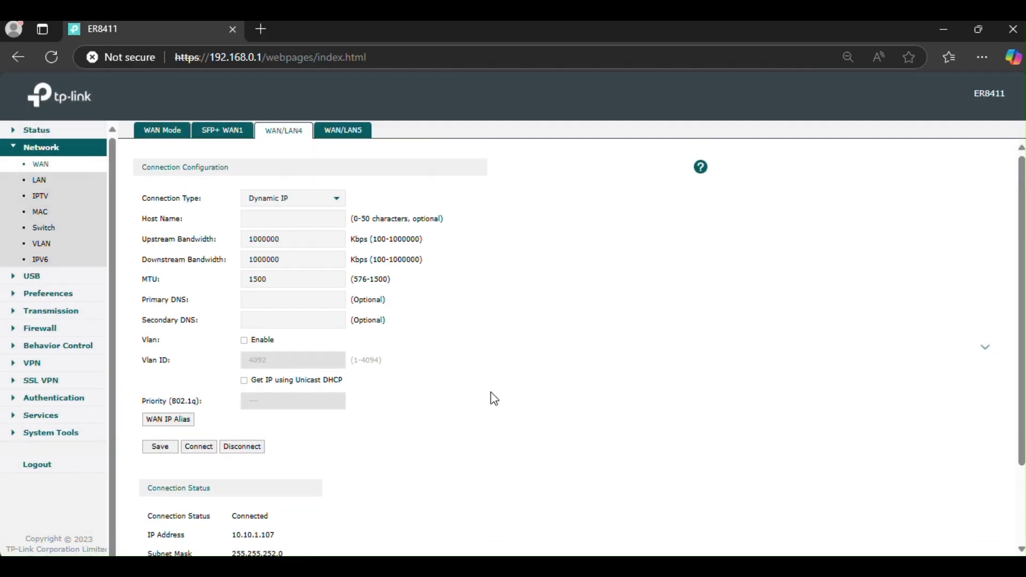
pyautogui.click(265, 202)
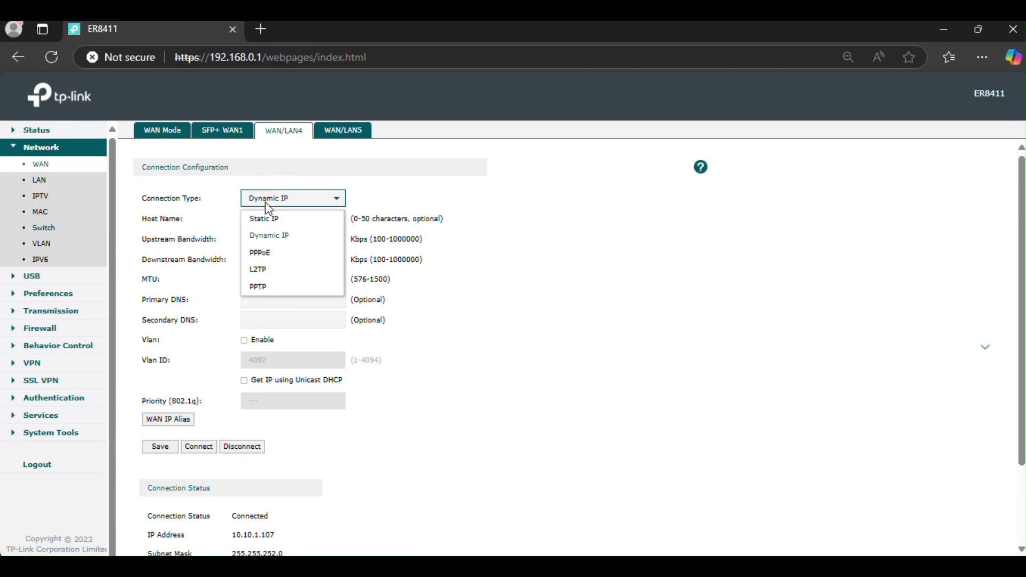
pyautogui.click(265, 201)
pyautogui.click(212, 130)
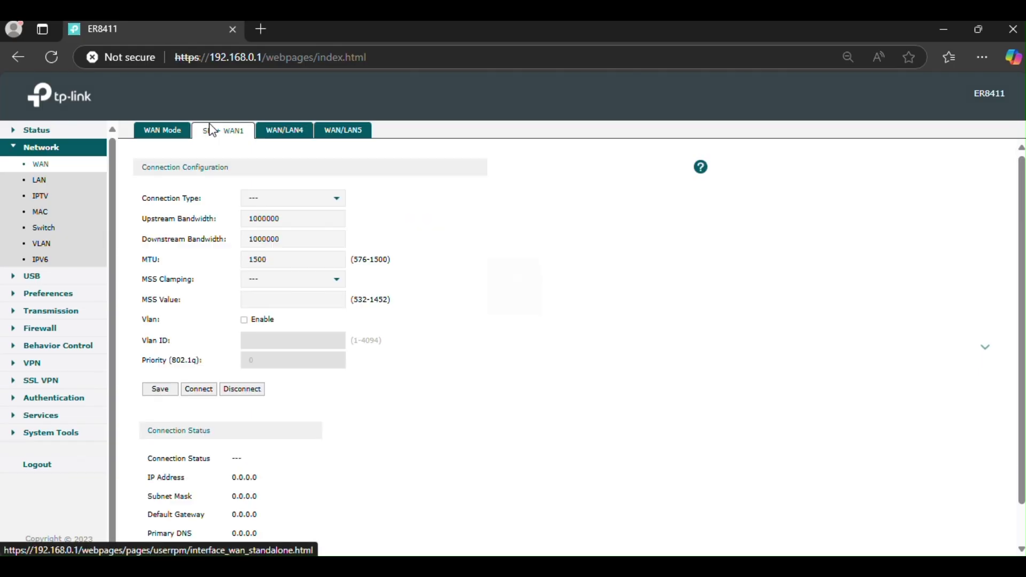
# Set SFP+ WAN1's connection type to Static IP
pyautogui.click(288, 202)
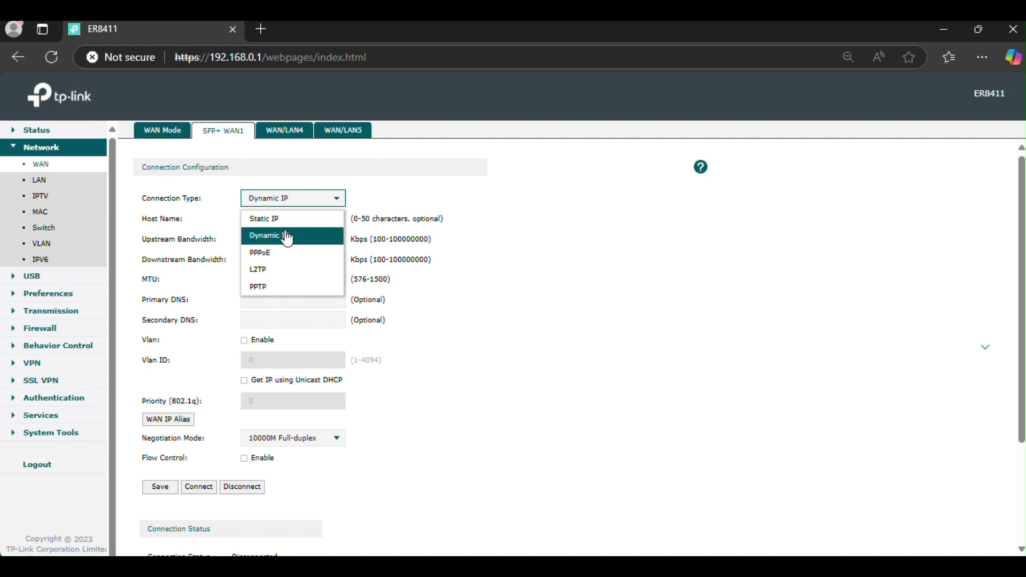
pyautogui.click(282, 219)
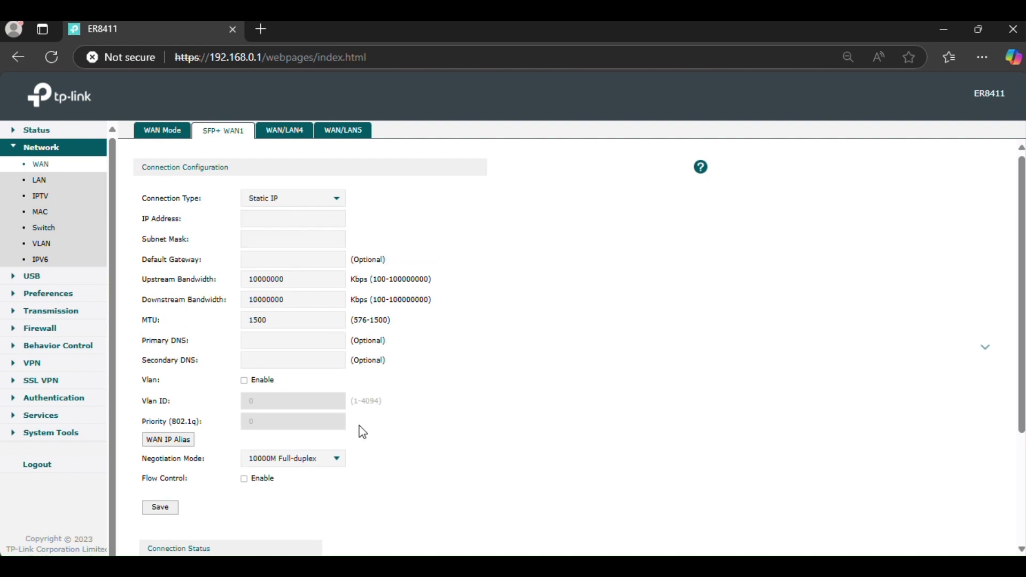
pyautogui.scroll(-3, 361, 430)
pyautogui.scroll(3, 361, 430)
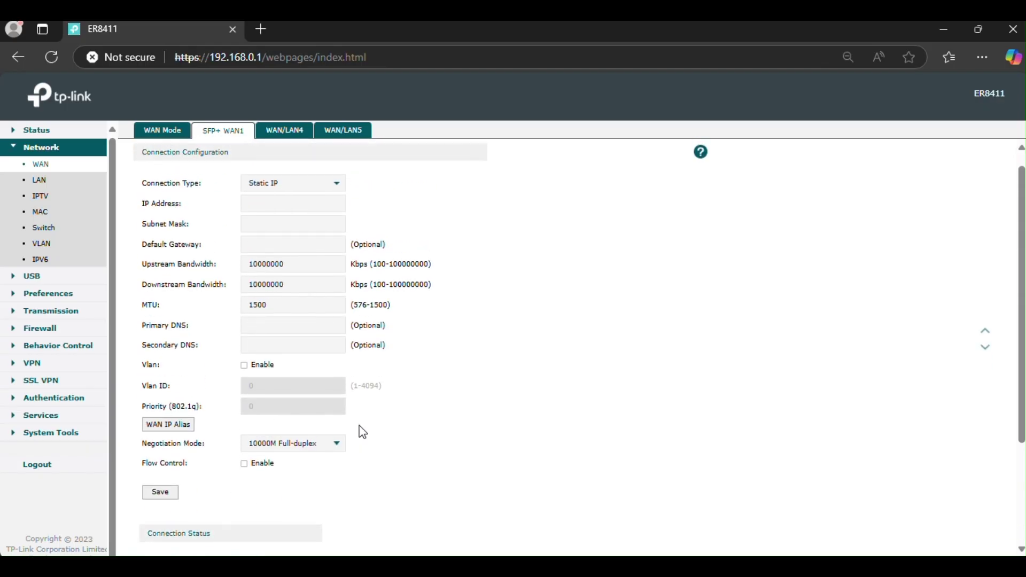
# Step through the empty IP, mask, gateway and DNS fields, then view WAN/LAN4
pyautogui.click(286, 204)
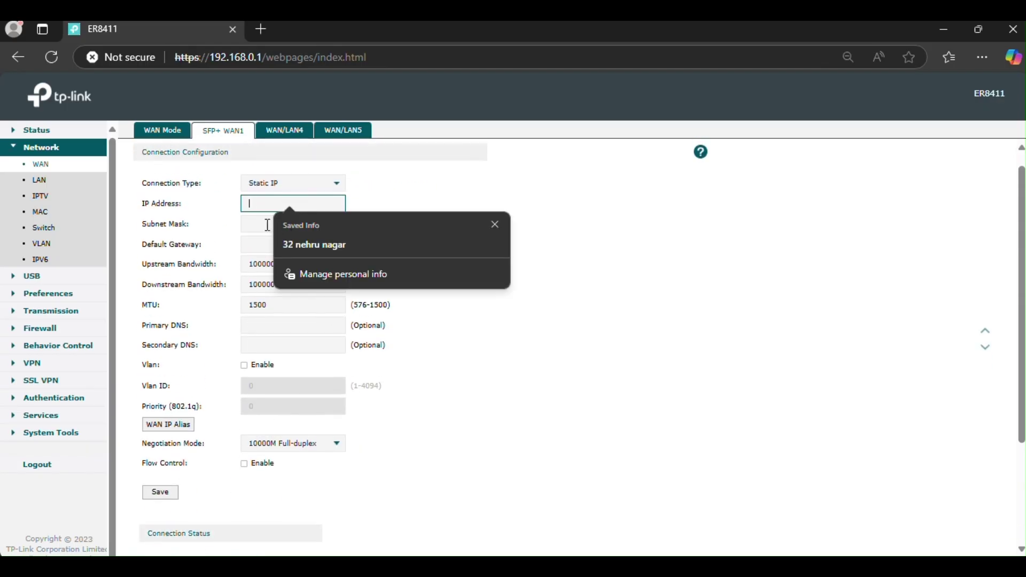
pyautogui.click(251, 224)
pyautogui.click(257, 243)
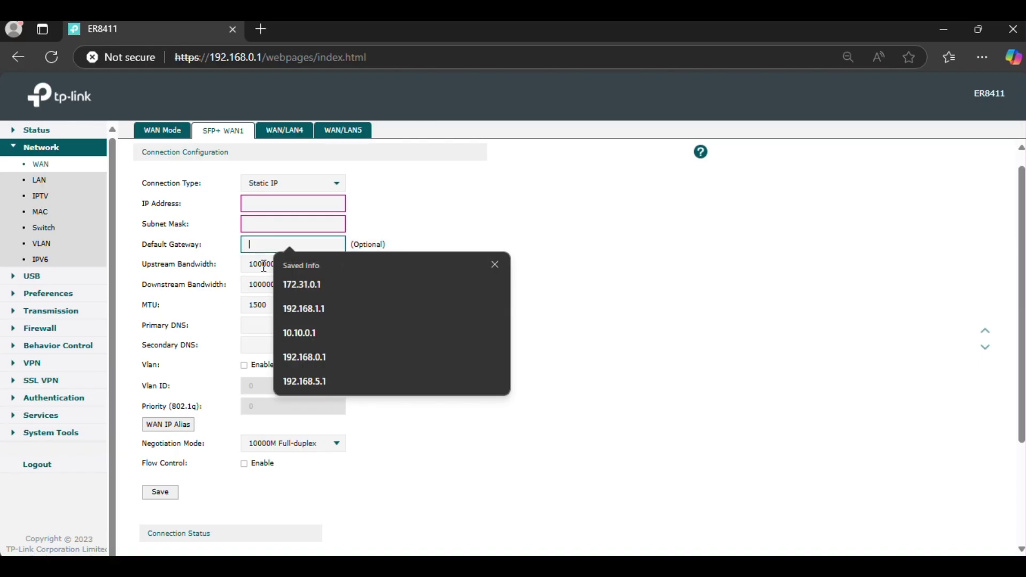
pyautogui.click(258, 325)
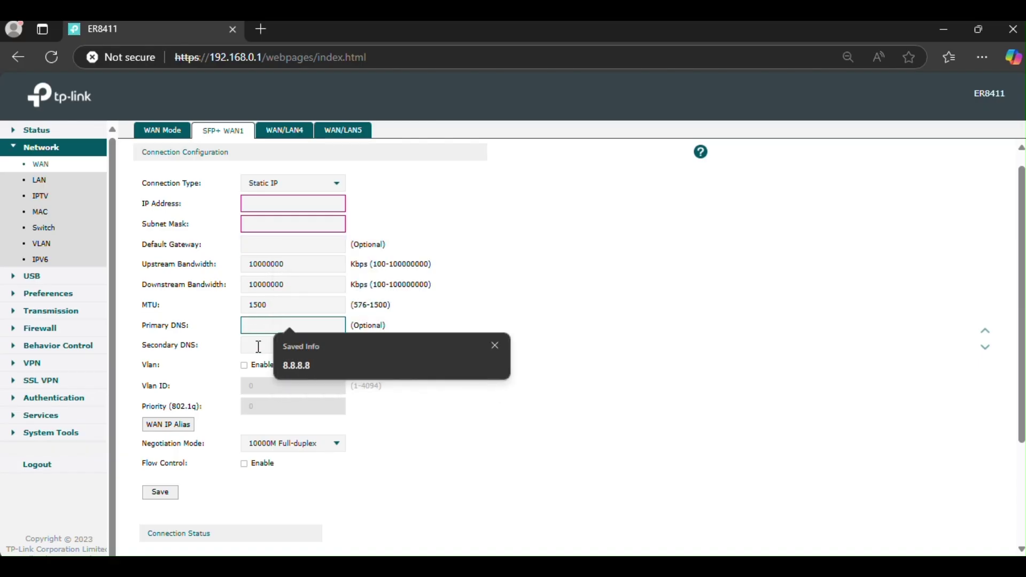
pyautogui.click(258, 345)
pyautogui.click(555, 327)
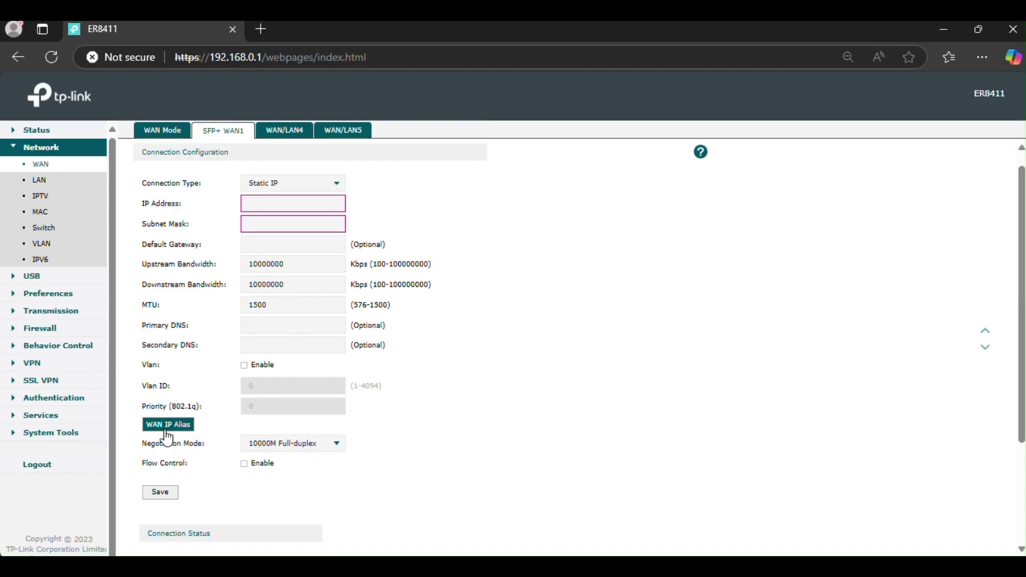
pyautogui.click(285, 129)
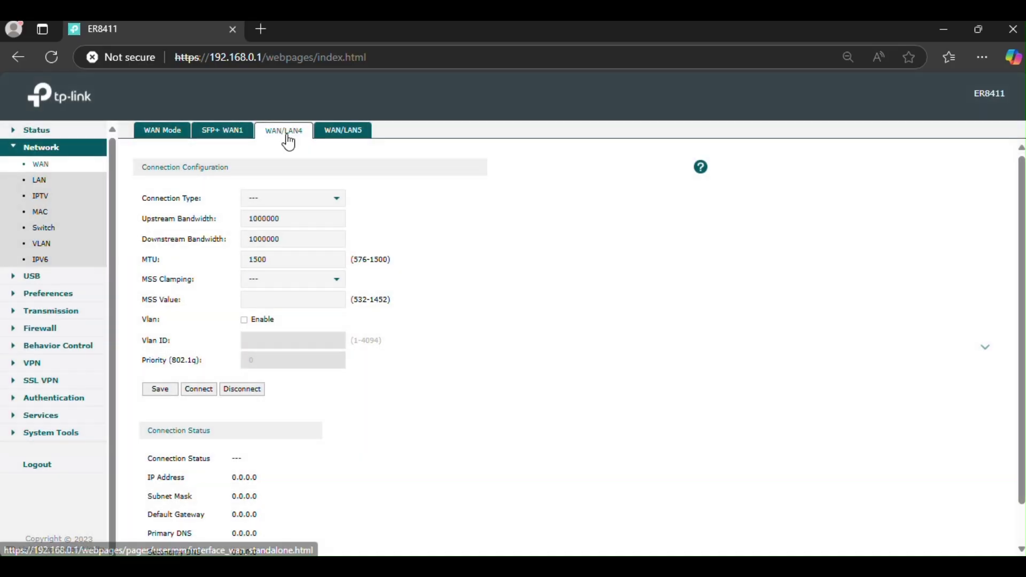
# Check WAN/LAN4's connection types and leave it on Dynamic IP
pyautogui.click(291, 202)
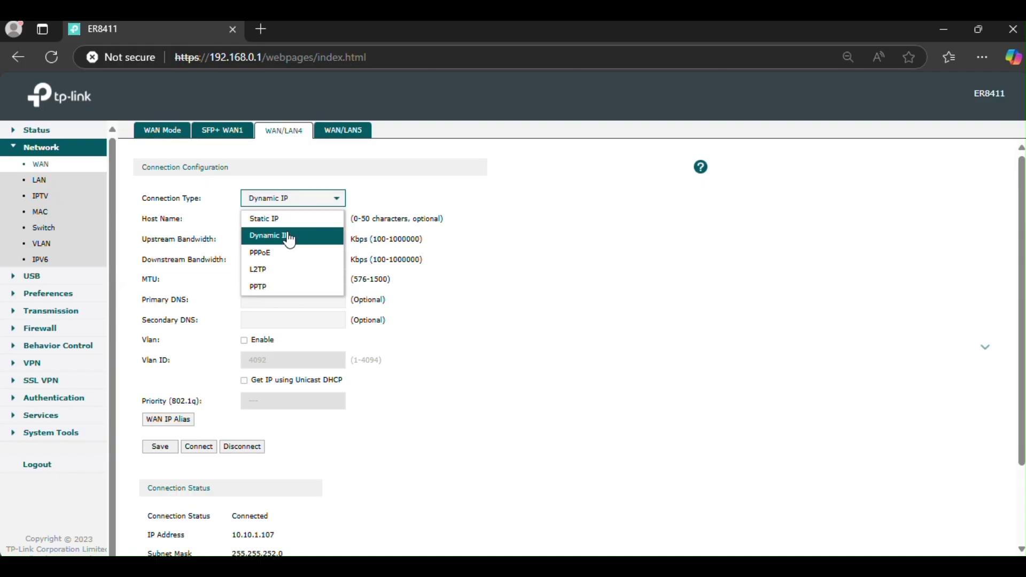
pyautogui.click(521, 319)
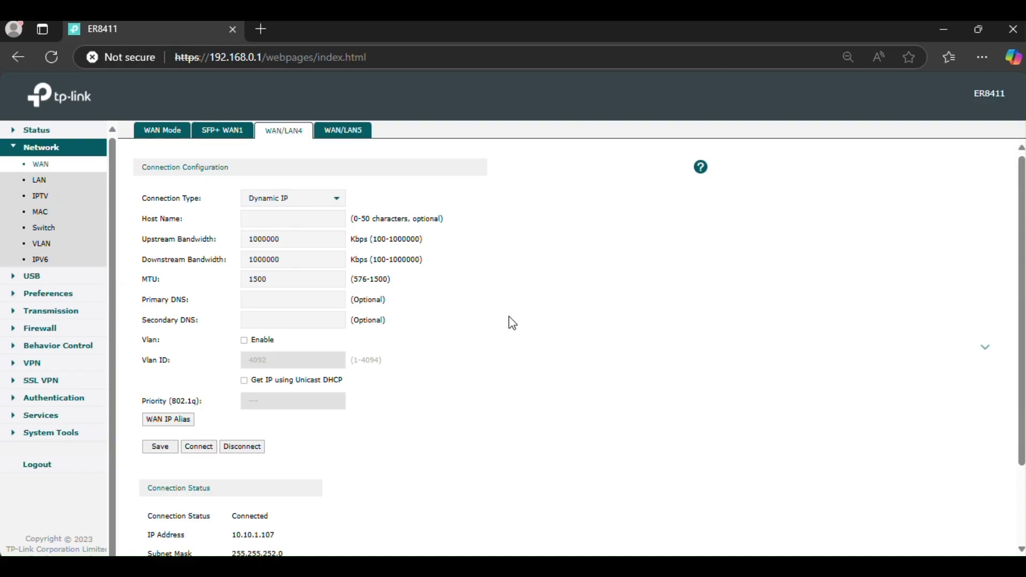
pyautogui.scroll(-2, 328, 475)
pyautogui.scroll(2, 328, 475)
# On WAN/LAN5, try Static IP, then settle on Dynamic IP and review its status
pyautogui.click(334, 133)
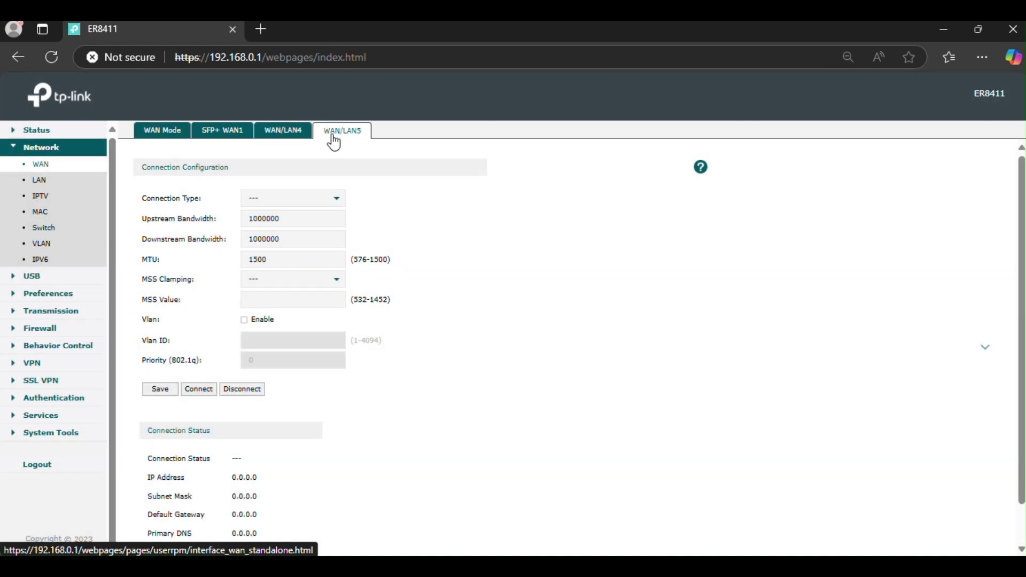
pyautogui.click(309, 206)
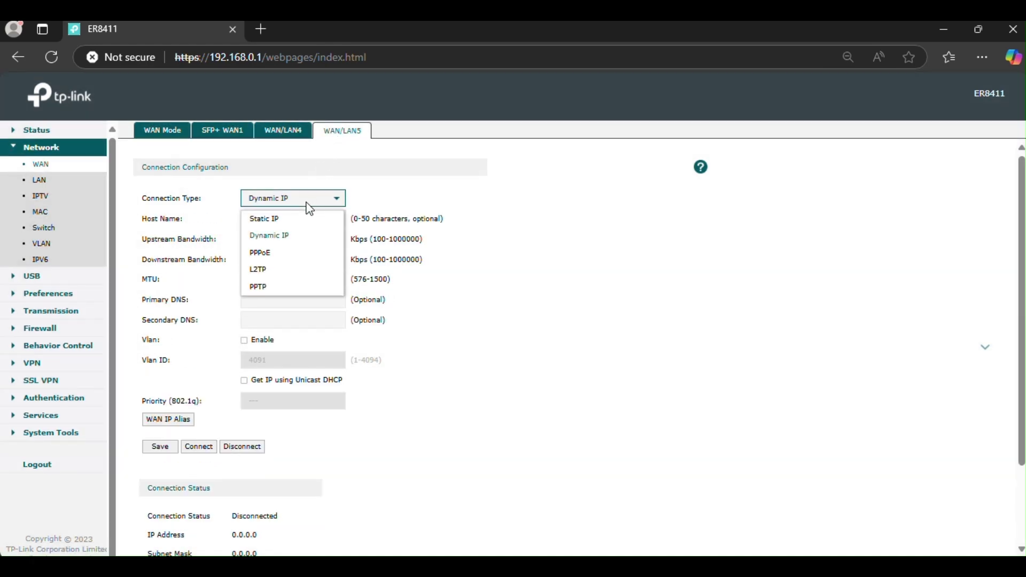
pyautogui.click(309, 220)
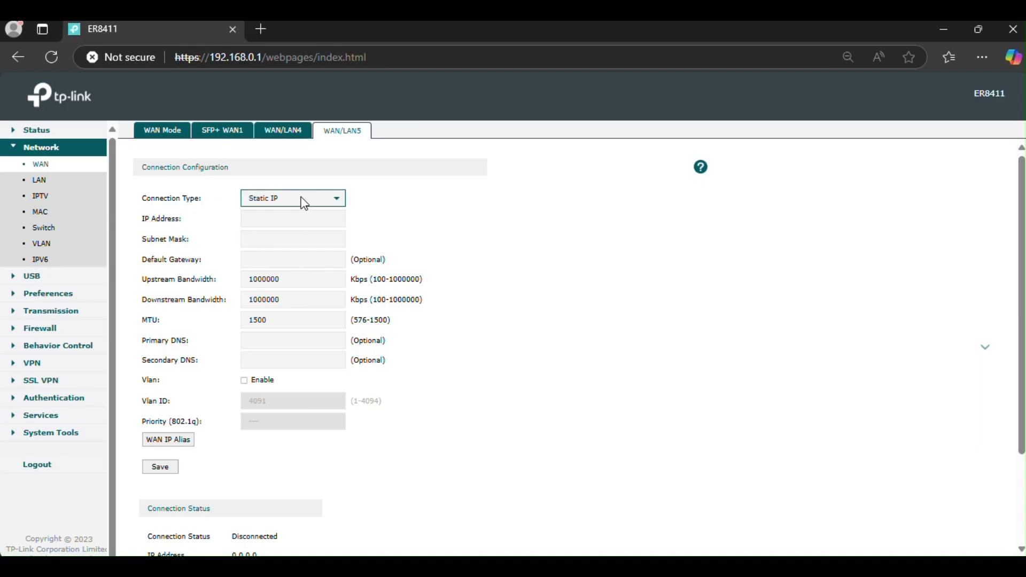
pyautogui.click(306, 199)
pyautogui.click(297, 244)
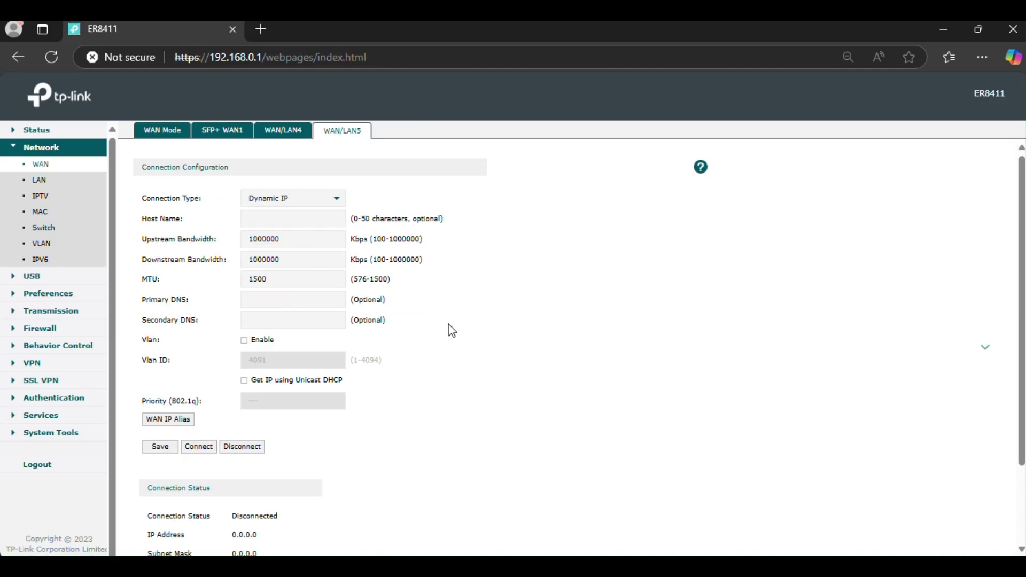
pyautogui.scroll(-2, 453, 331)
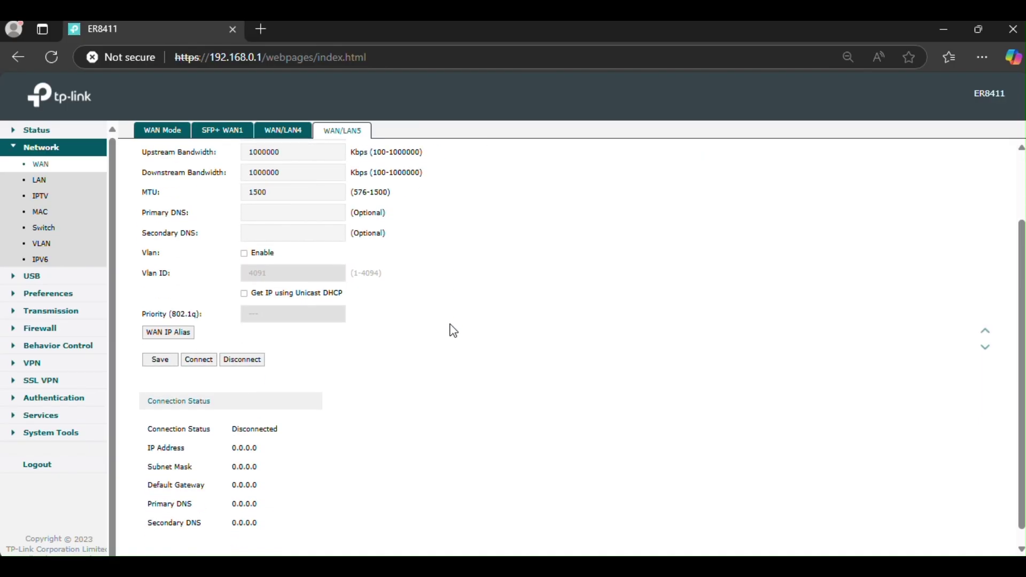
pyautogui.scroll(2, 453, 331)
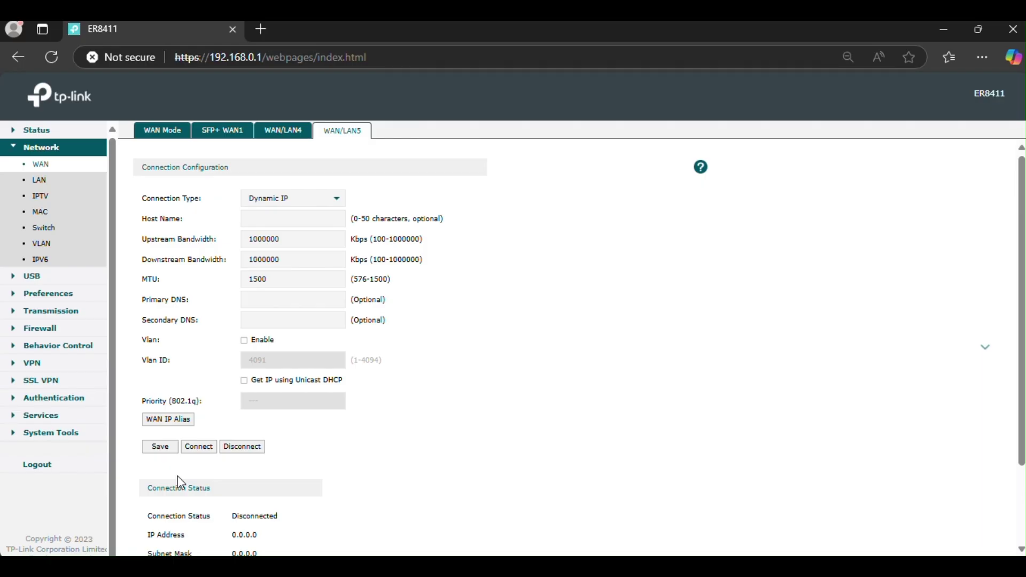
# Switch WAN/LAN5 to Static IP with a blank IP address, then go to the LAN settings page
pyautogui.click(333, 206)
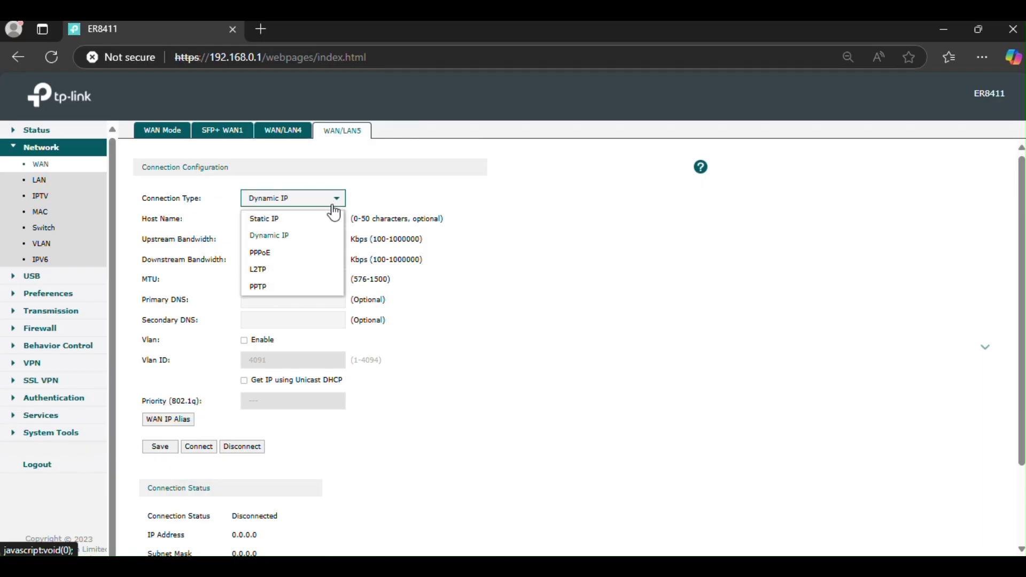
pyautogui.click(310, 221)
pyautogui.click(309, 216)
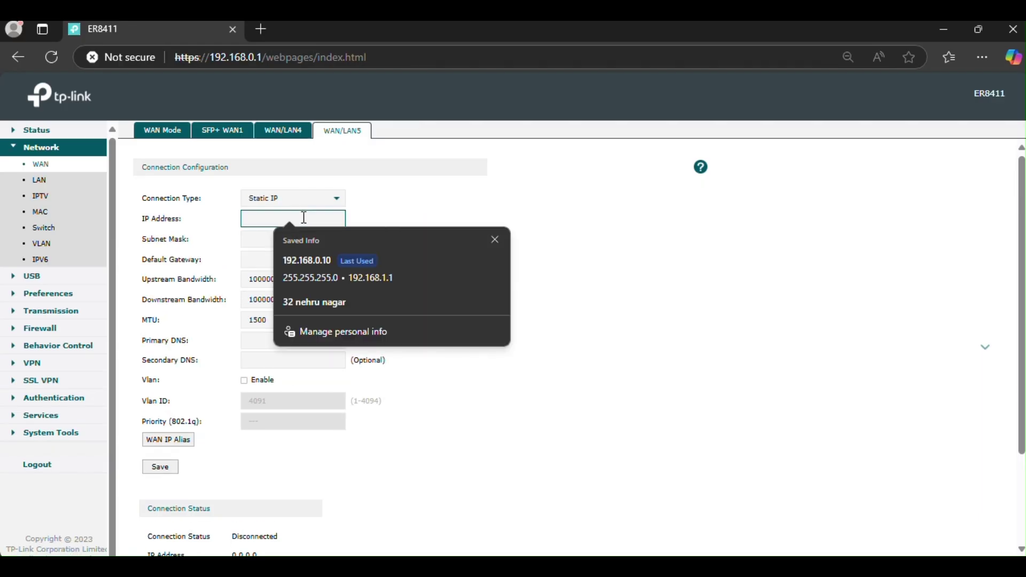
pyautogui.click(386, 213)
pyautogui.click(294, 218)
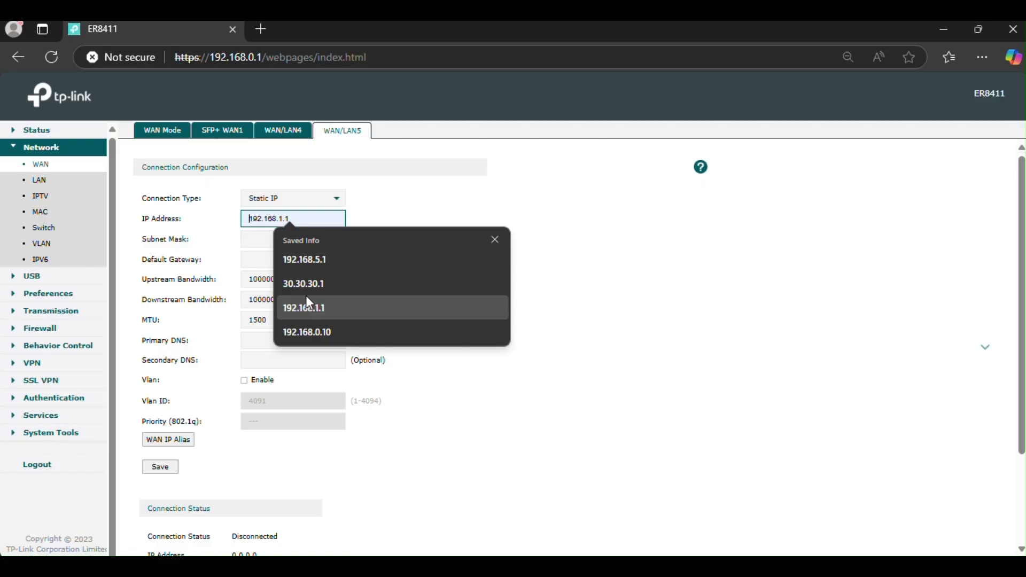
pyautogui.click(421, 216)
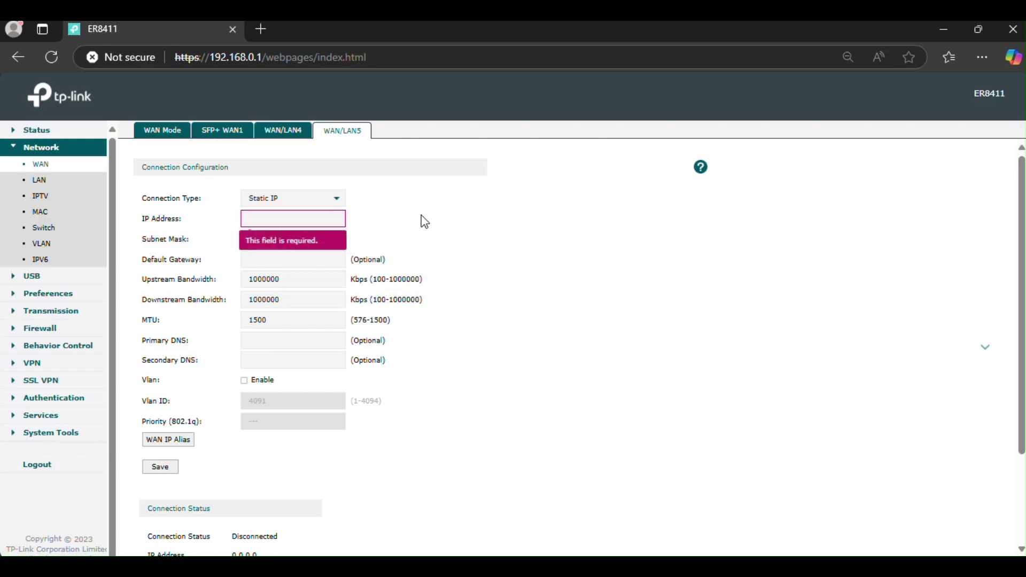
pyautogui.click(285, 218)
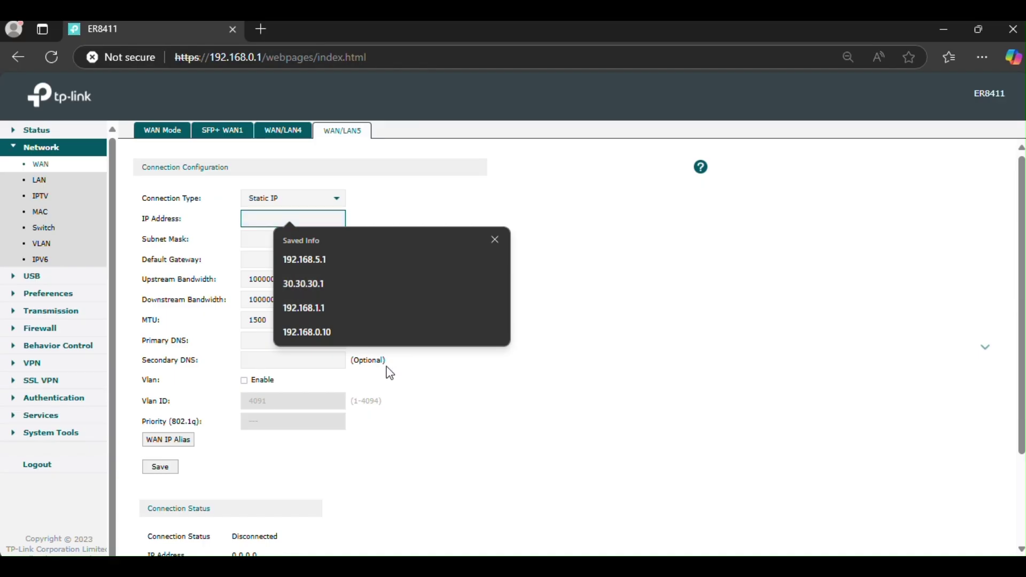
pyautogui.click(435, 384)
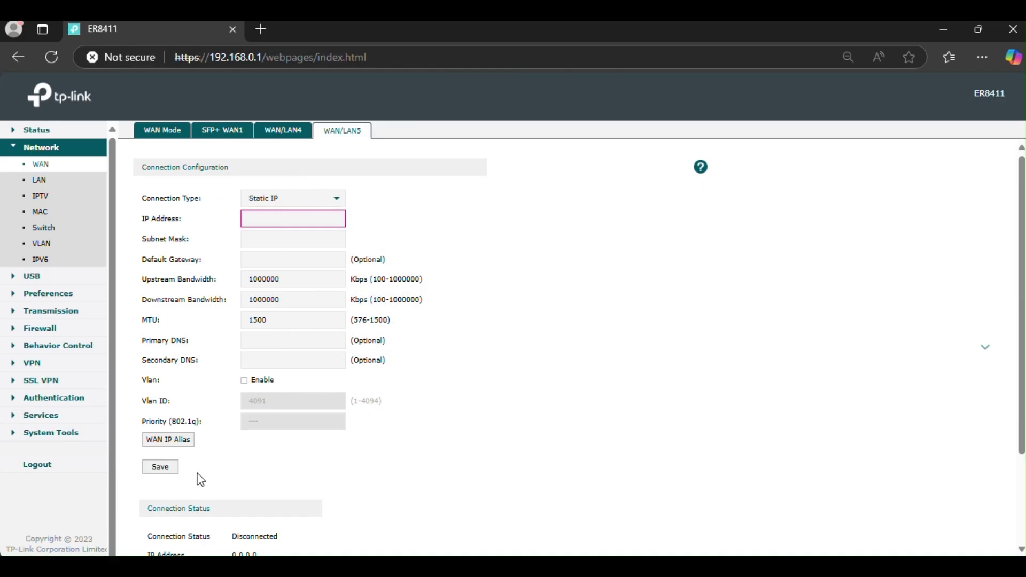
pyautogui.click(37, 180)
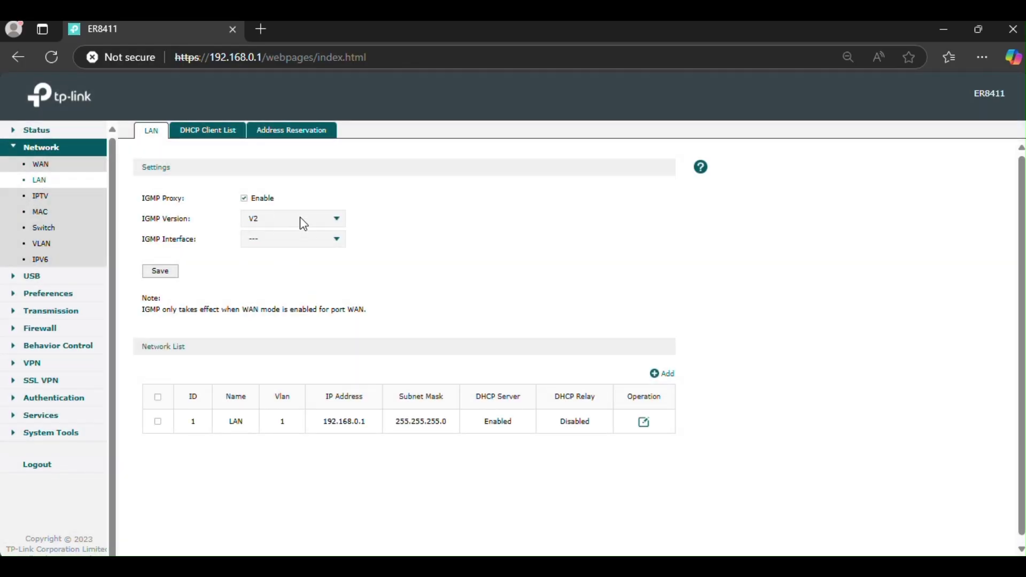
# Set the LAN IGMP version to V3 and the IGMP interface to WAN/LAN5
pyautogui.click(306, 222)
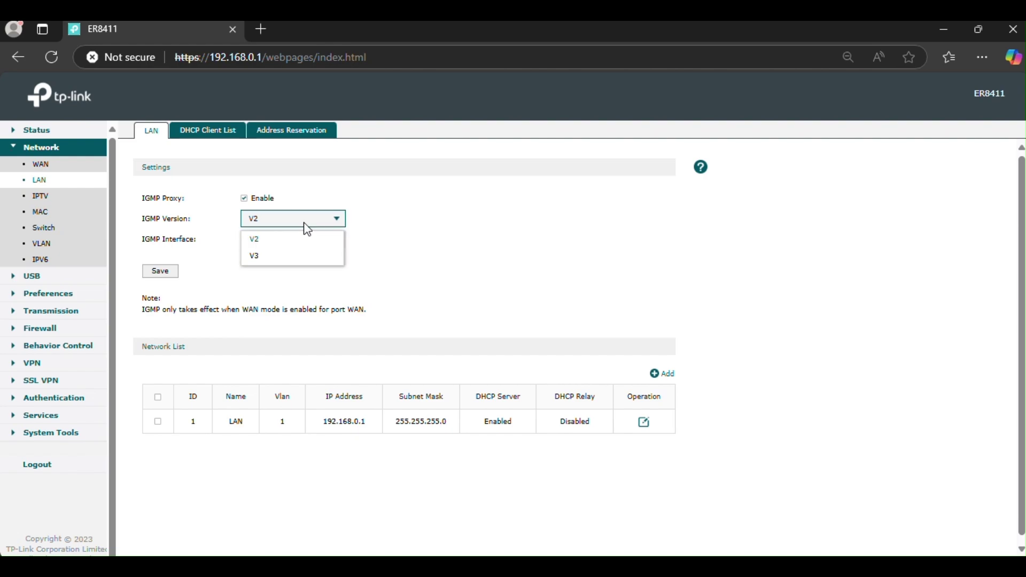
pyautogui.click(291, 257)
pyautogui.click(291, 238)
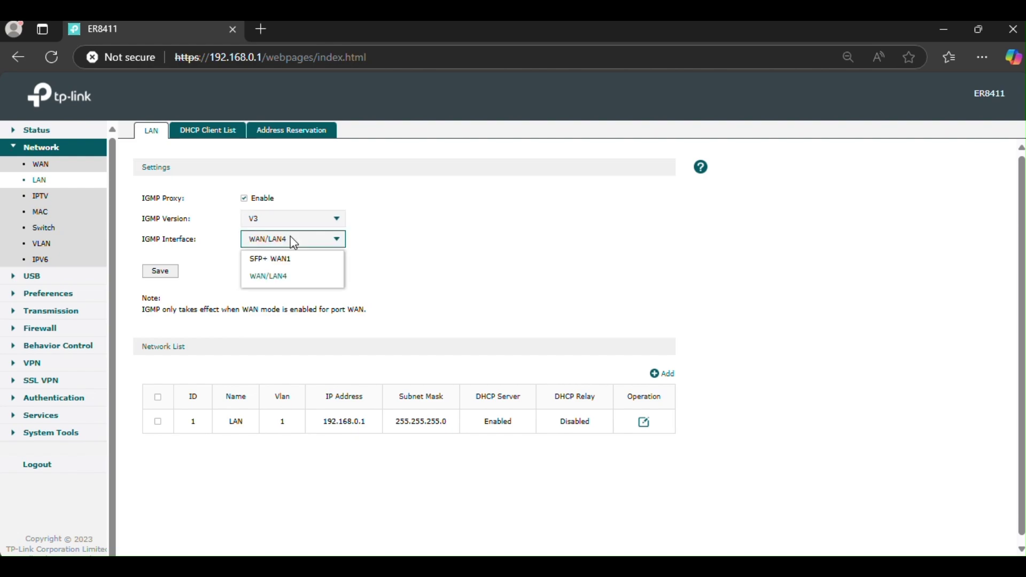
pyautogui.click(297, 294)
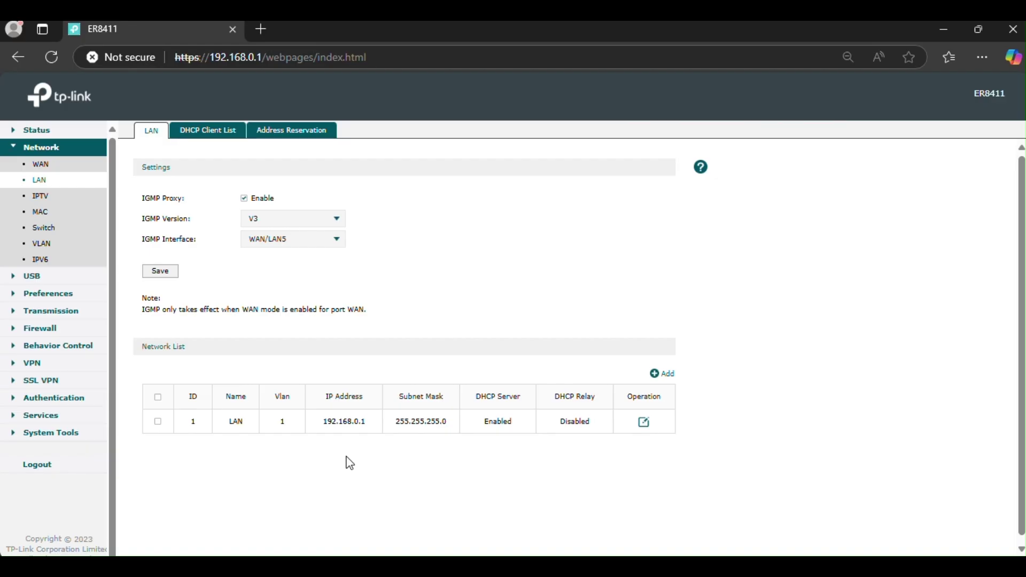
# Browse the IPTV WAN port options, then the MAC and Switch statistics pages
pyautogui.click(41, 196)
pyautogui.click(313, 230)
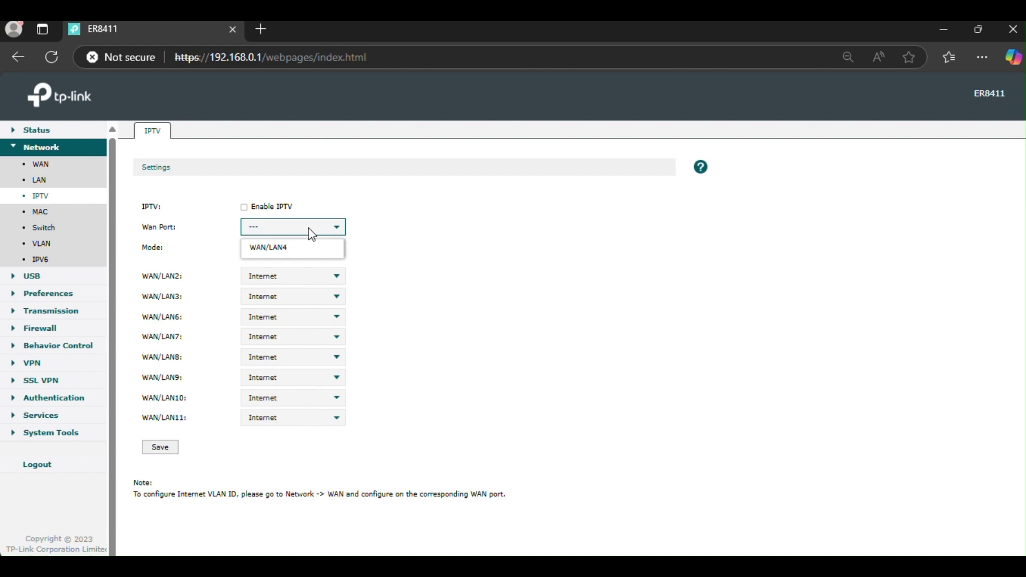
pyautogui.click(312, 230)
pyautogui.click(41, 213)
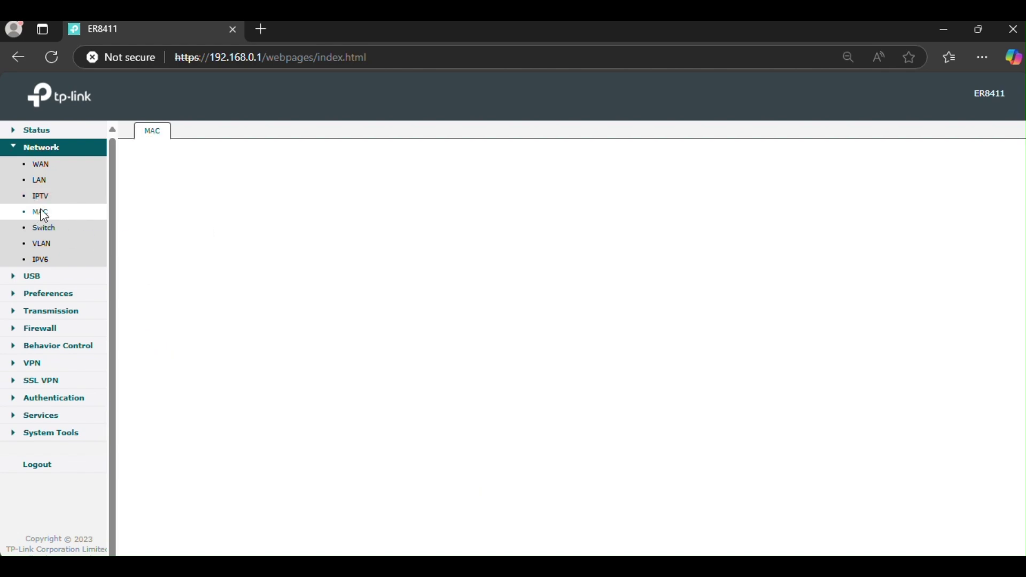
pyautogui.click(43, 226)
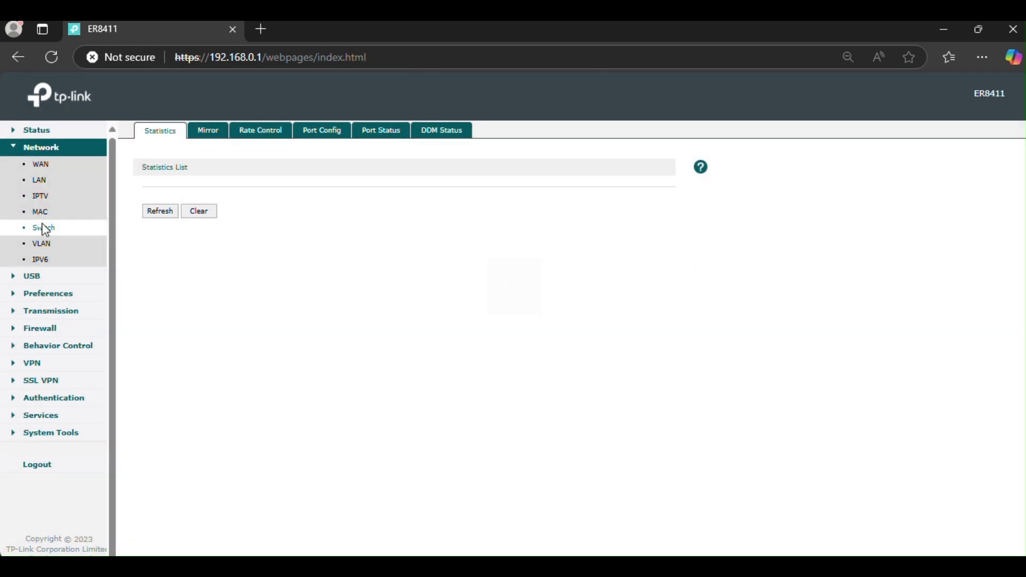
pyautogui.click(41, 213)
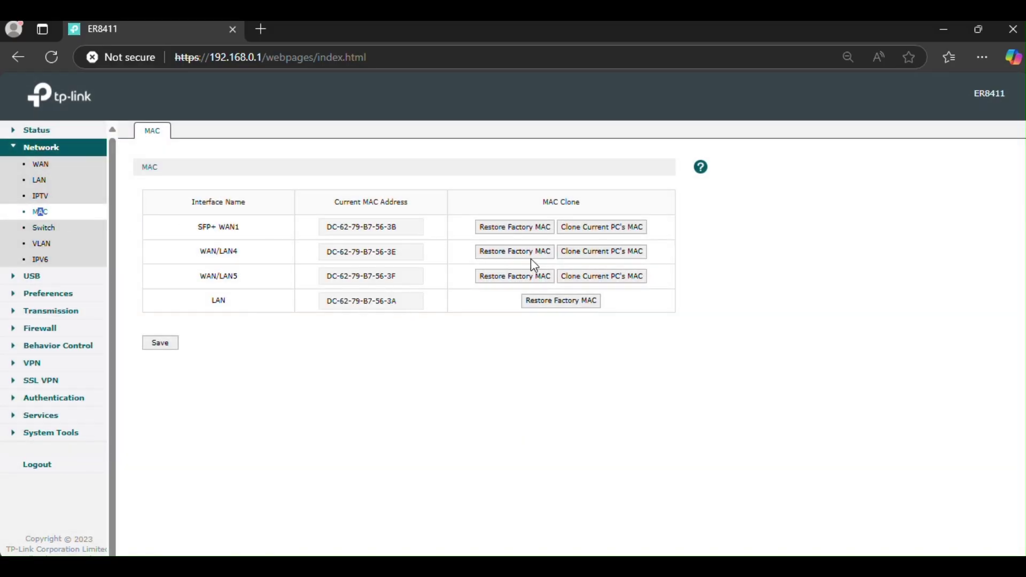
# Visit the USB Modem and USB Storage pages, then return to Network > IPTV
pyautogui.click(42, 278)
pyautogui.click(74, 183)
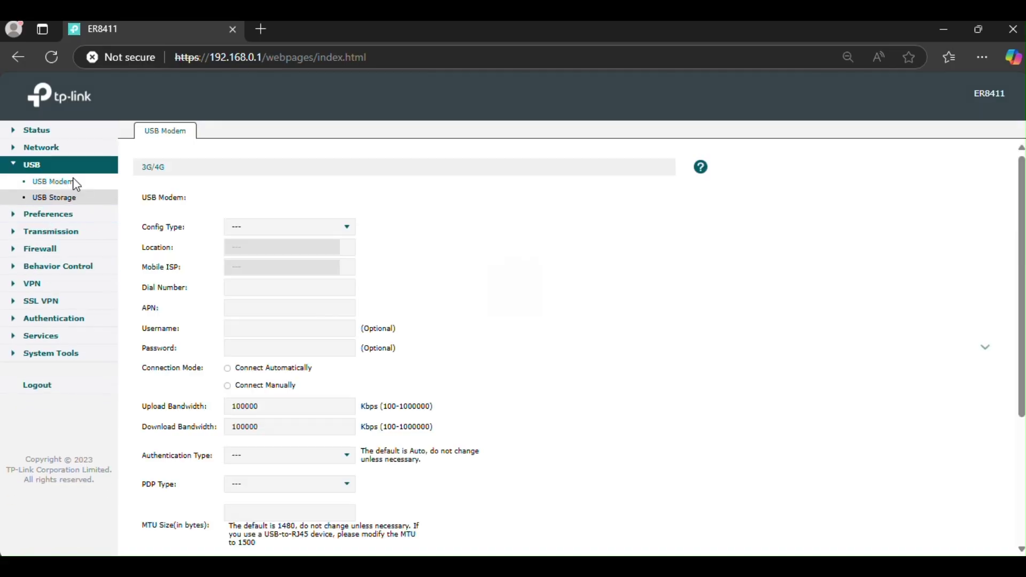
pyautogui.click(52, 197)
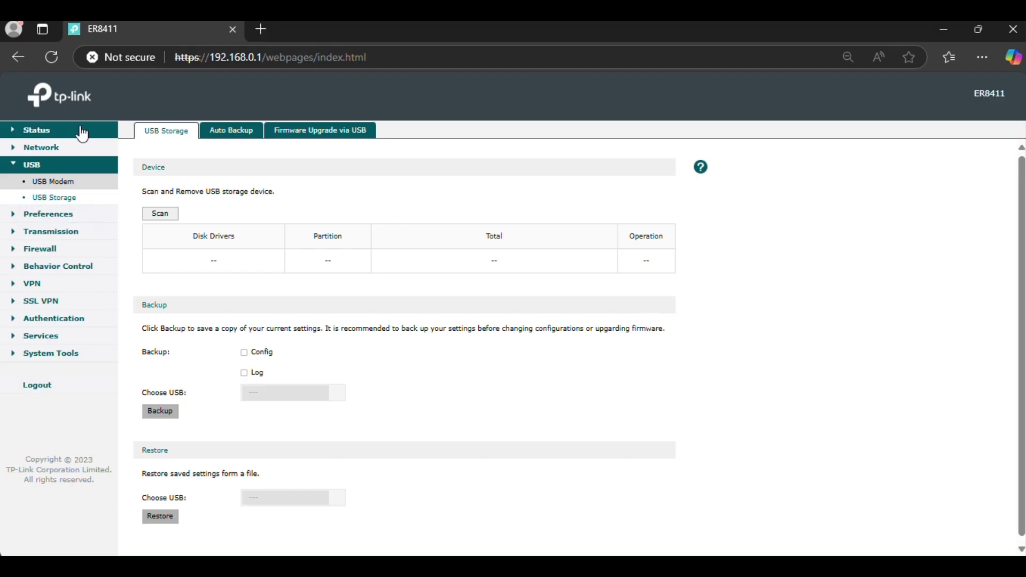
pyautogui.click(64, 147)
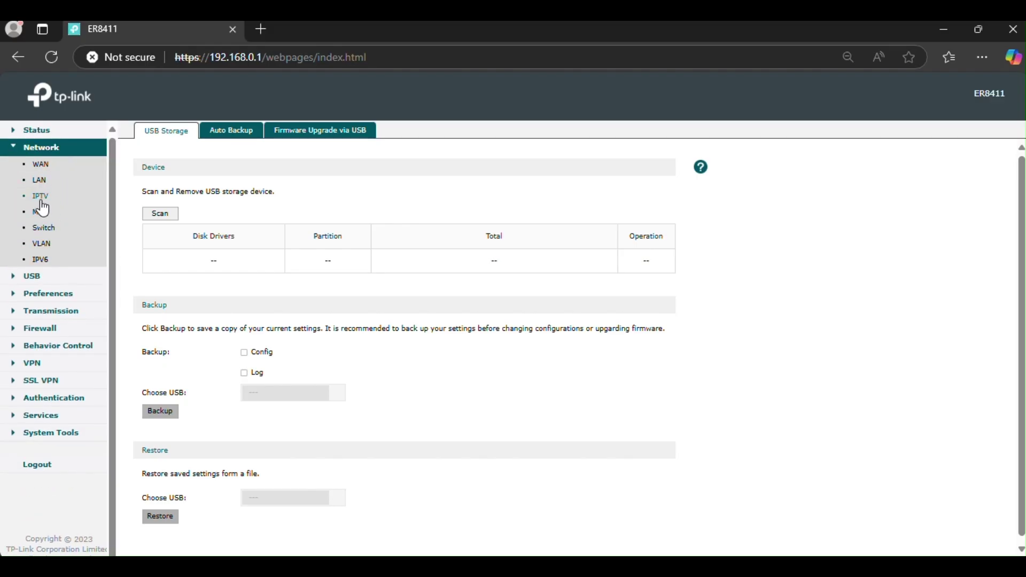
pyautogui.click(41, 197)
# Review the IPTV Mode and WAN port options, leaving Bridge mode unchanged
pyautogui.click(281, 254)
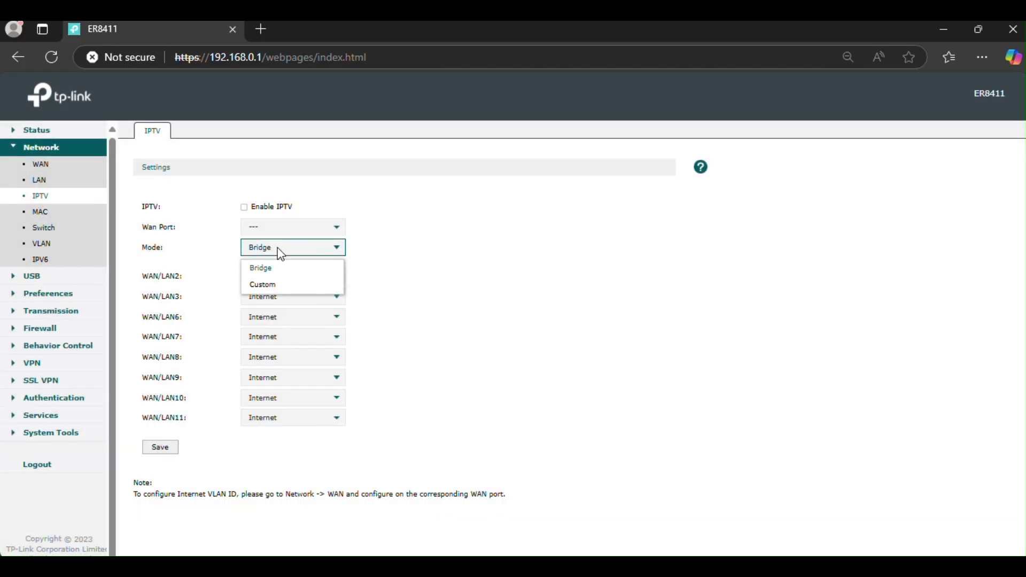
pyautogui.click(278, 251)
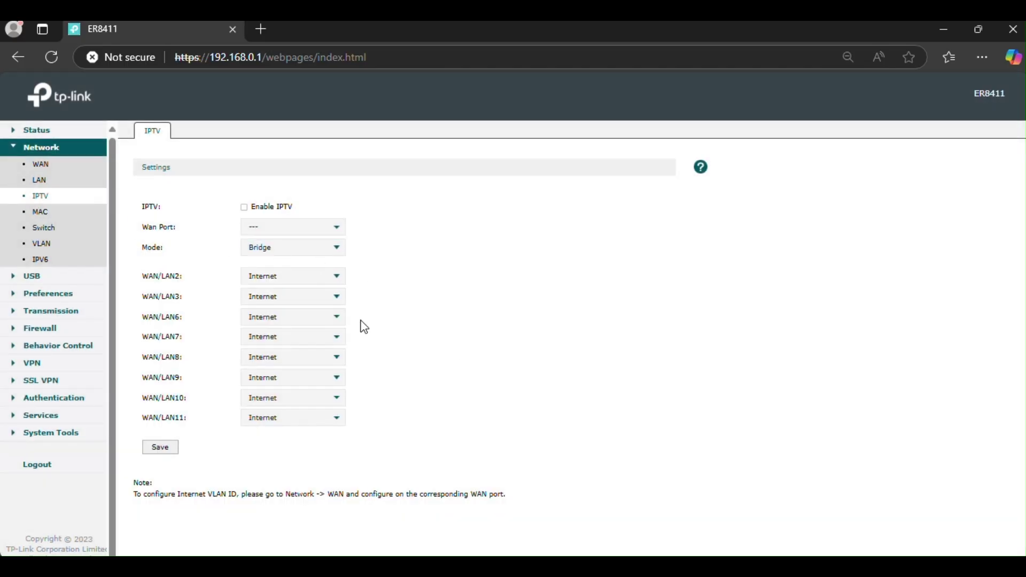
pyautogui.click(327, 229)
pyautogui.click(327, 229)
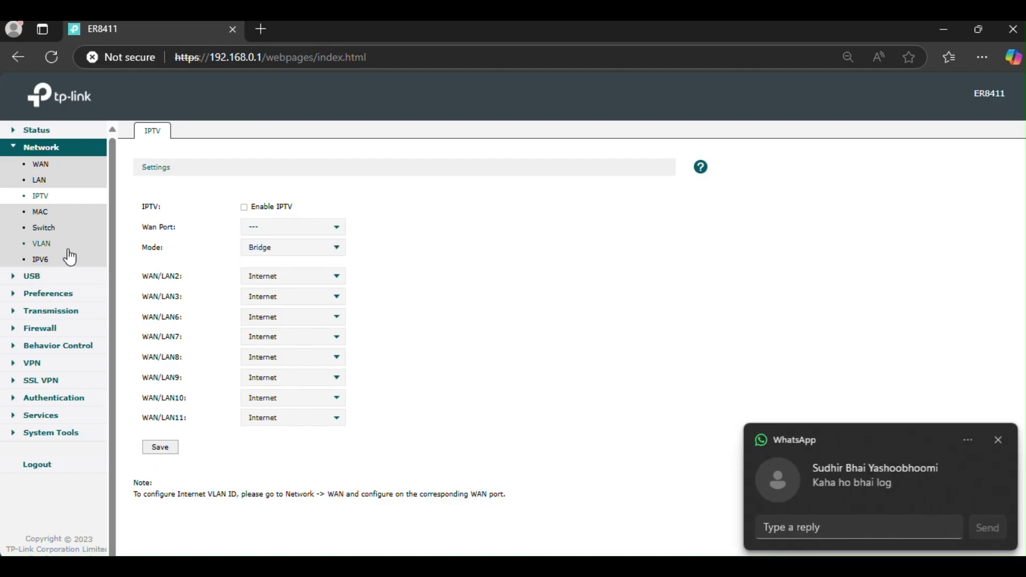
# View Preferences > IP Group, then Transmission > Bandwidth Control
pyautogui.click(48, 293)
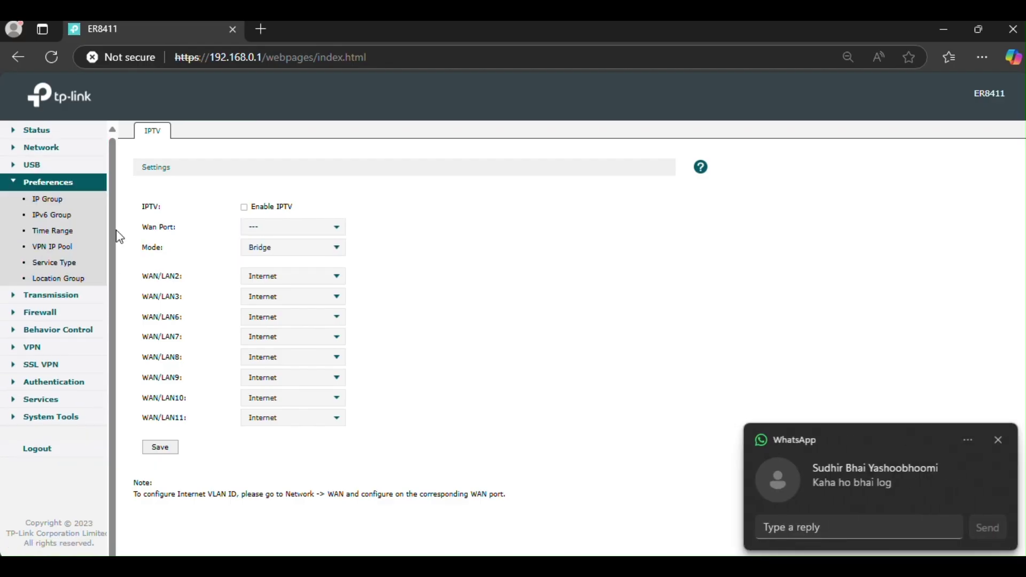
pyautogui.click(43, 200)
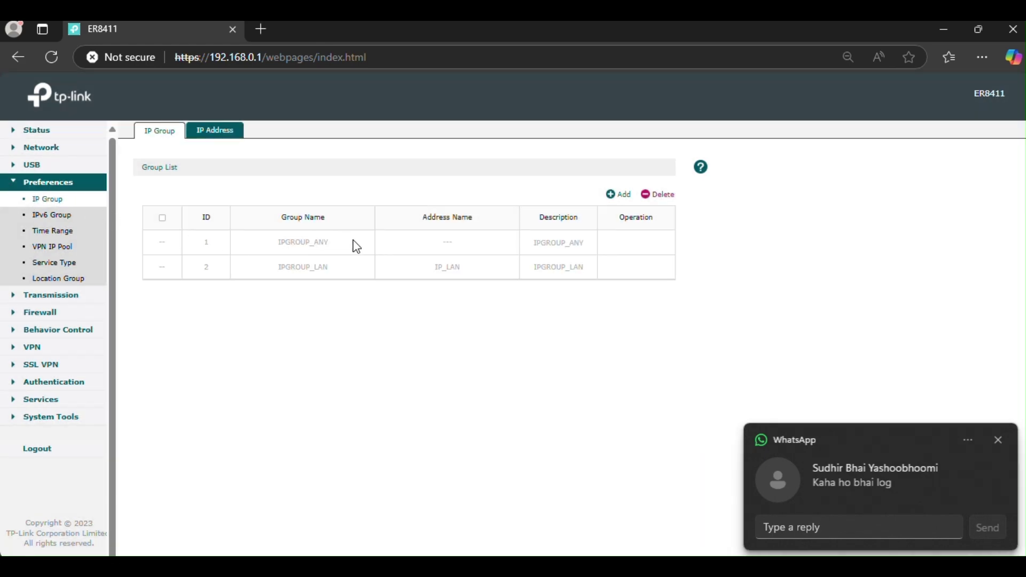
pyautogui.click(57, 299)
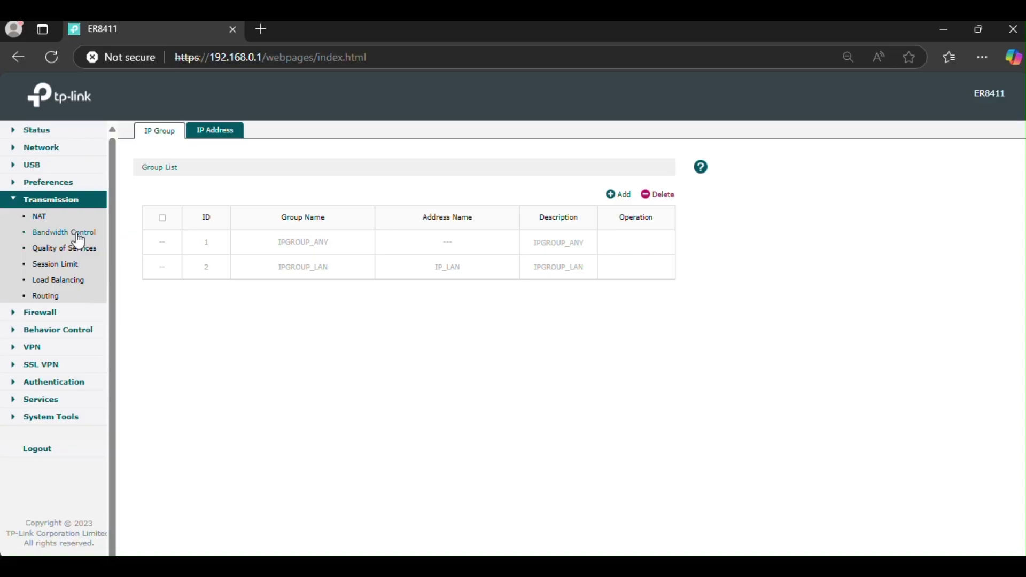
pyautogui.click(64, 233)
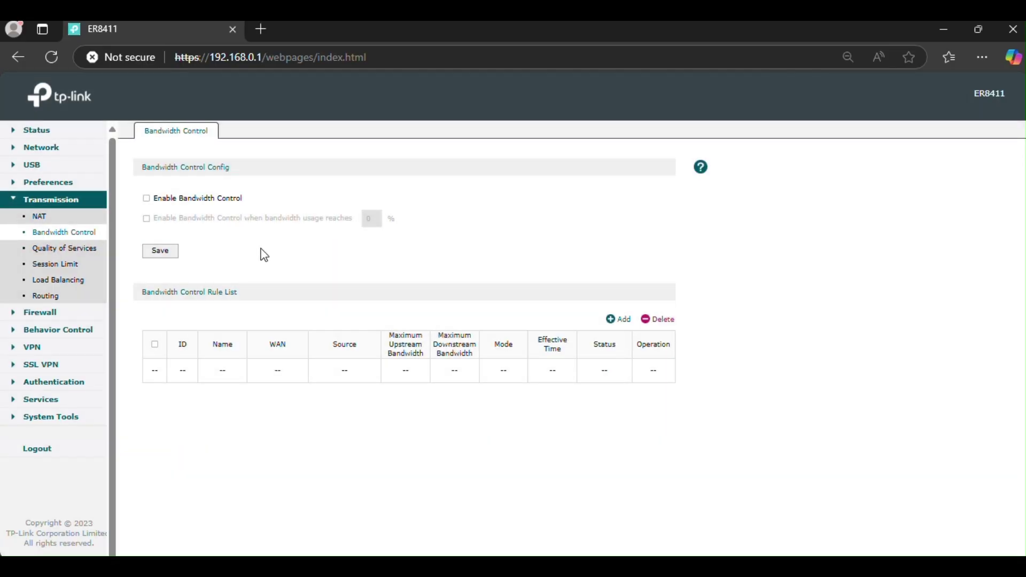
# Browse the NAT, Routing, Anti ARP Spoofing and IPS/IDS pages
pyautogui.click(41, 216)
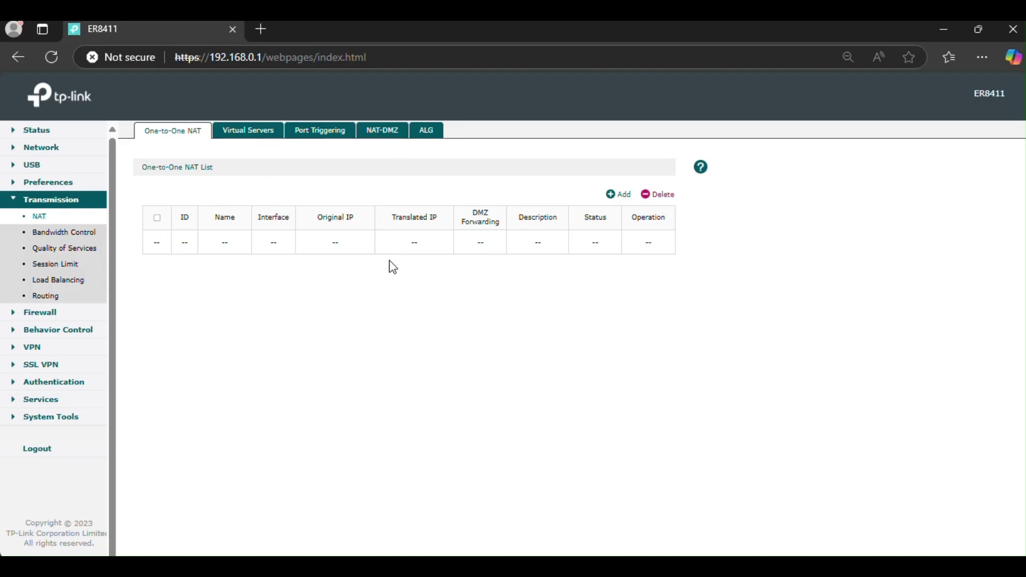
pyautogui.click(50, 300)
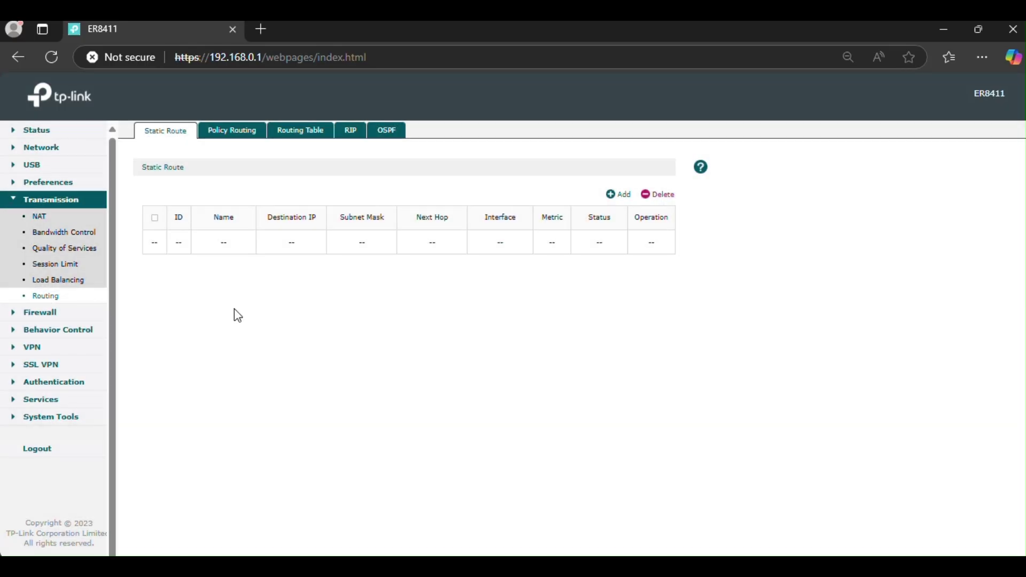
pyautogui.click(39, 314)
pyautogui.click(63, 235)
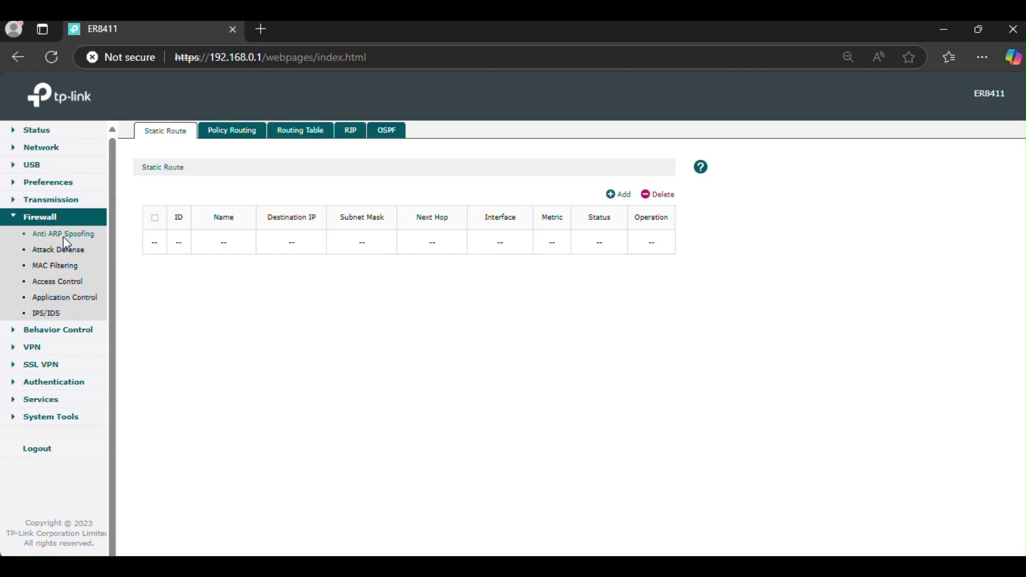
pyautogui.click(40, 314)
# Check the empty VPN IPsec Policy and IPsec SA lists, then bring up SSL VPN Quick Setup
pyautogui.click(37, 350)
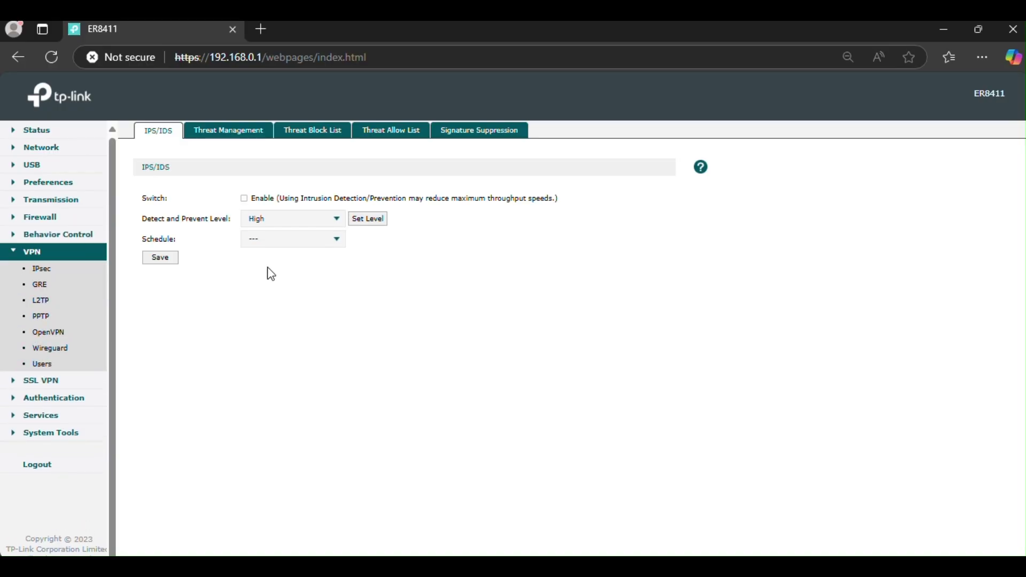
pyautogui.click(50, 252)
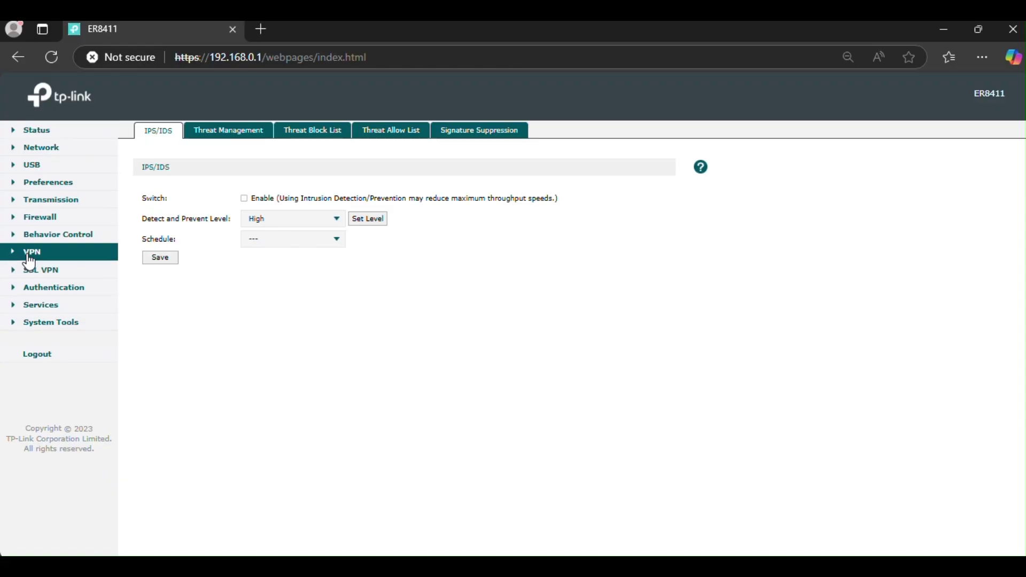
pyautogui.click(32, 257)
pyautogui.click(41, 269)
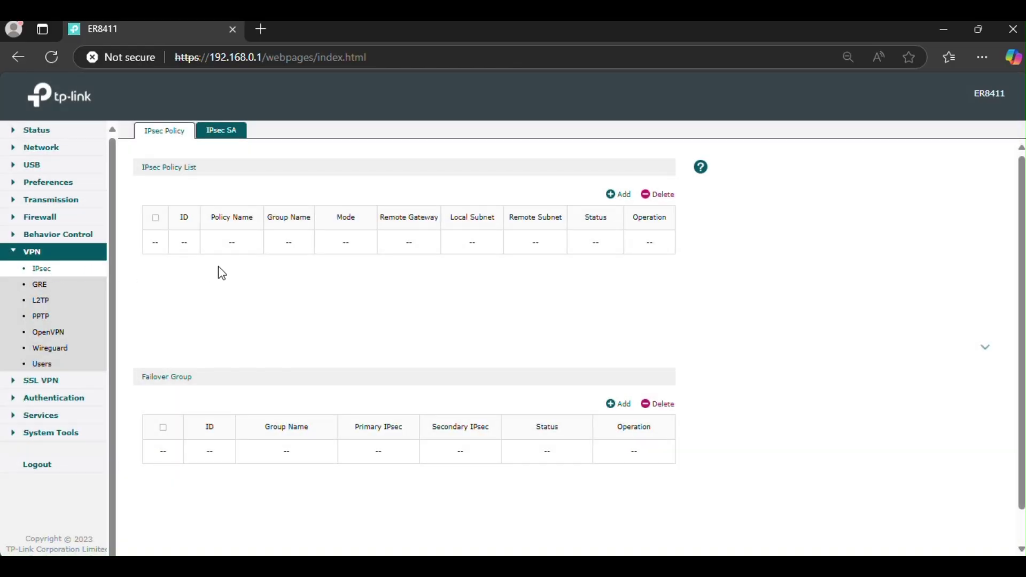
pyautogui.click(219, 133)
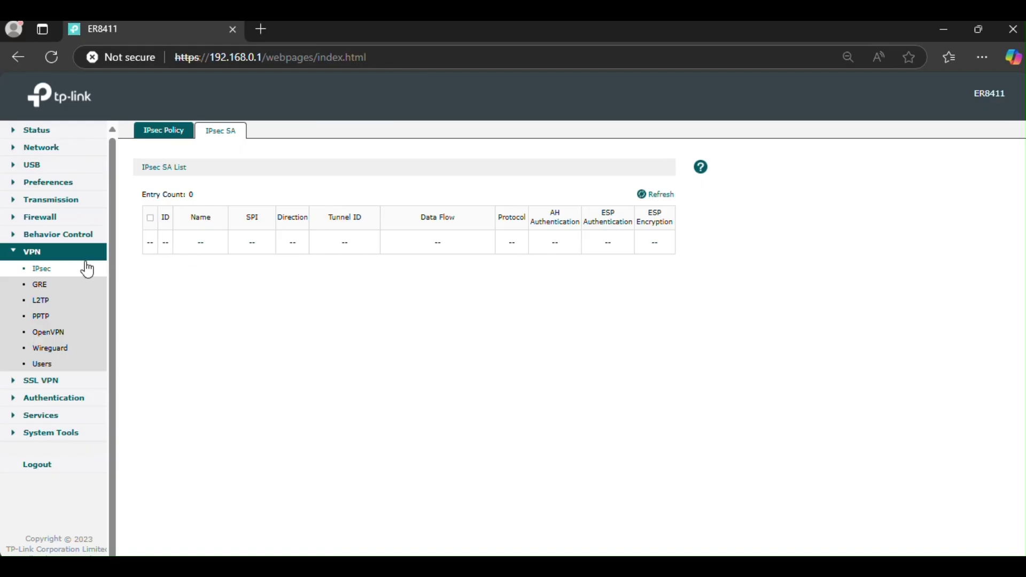
pyautogui.click(43, 383)
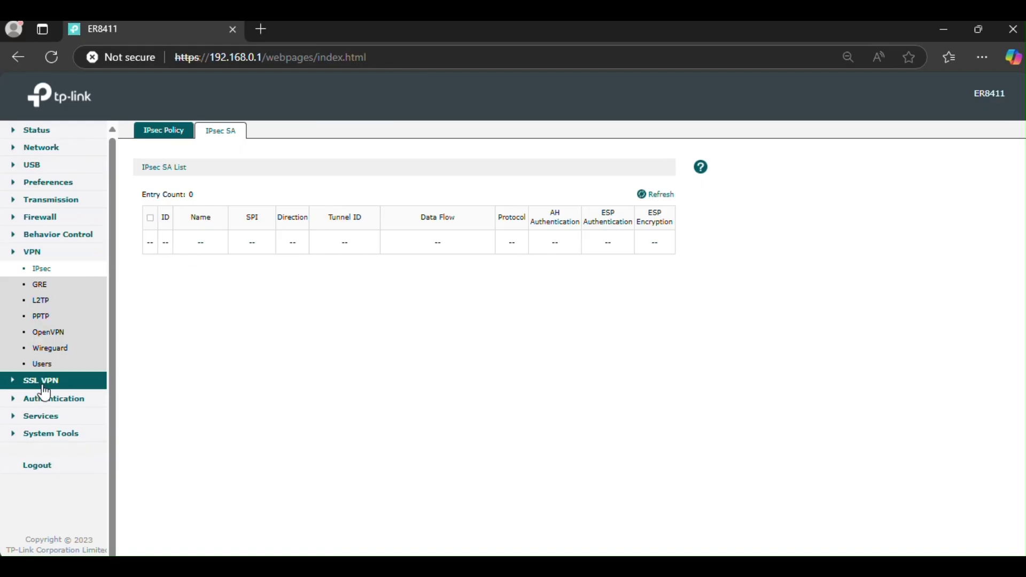
pyautogui.click(52, 288)
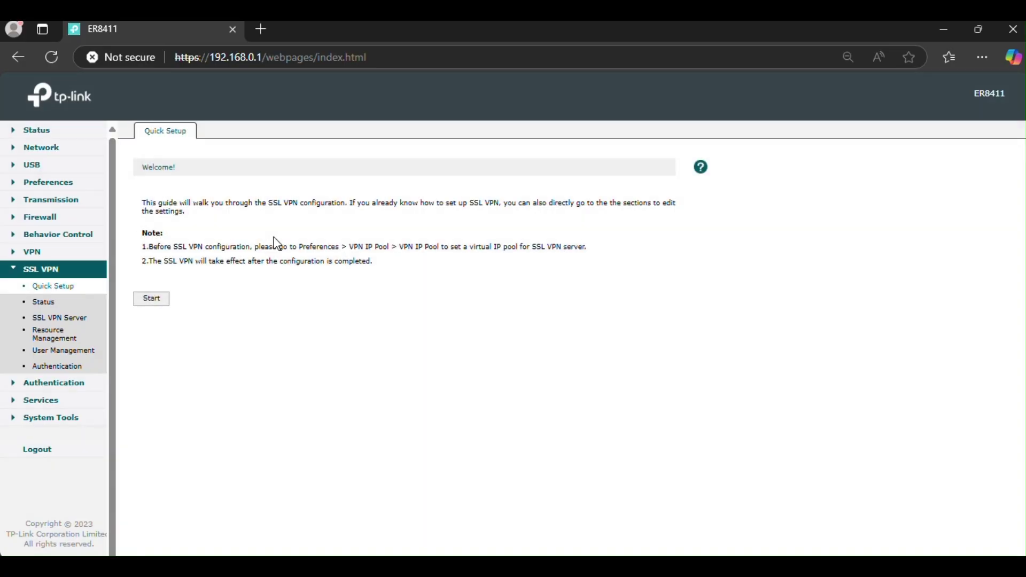
# Start the SSL VPN wizard, enable the server on WAN/LAN4, then view SSL VPN Status
pyautogui.click(155, 300)
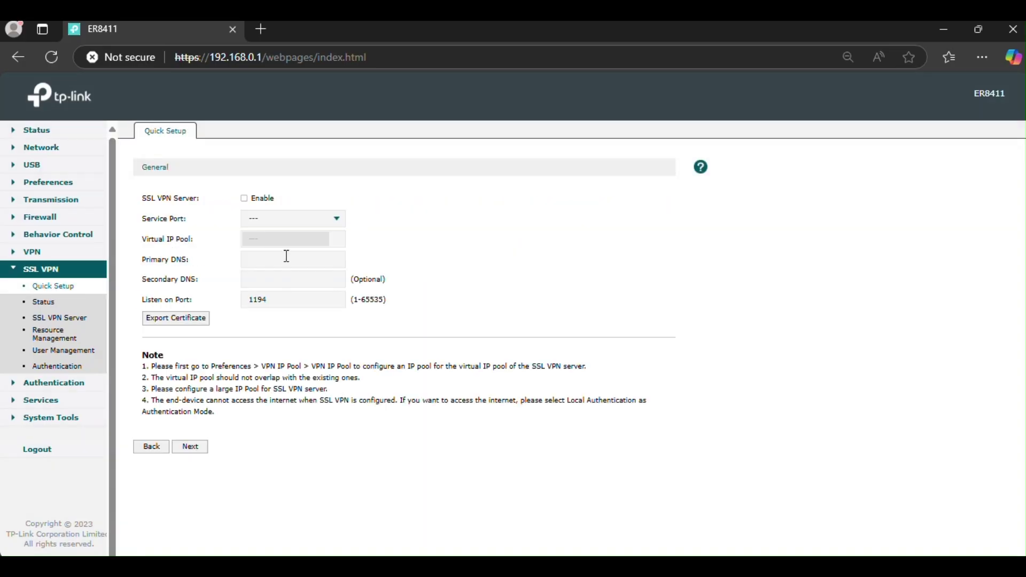
pyautogui.click(245, 199)
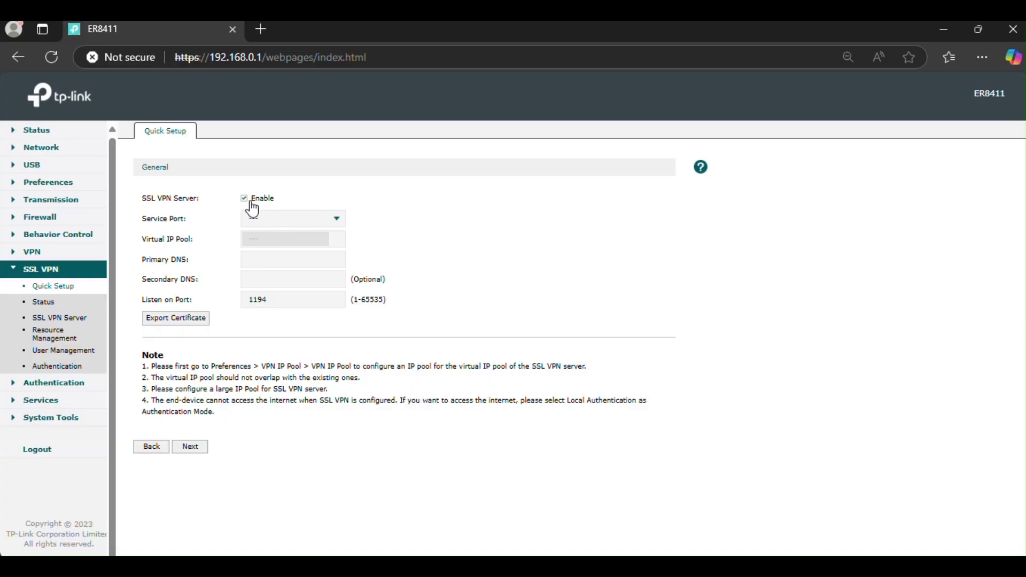
pyautogui.click(279, 220)
pyautogui.click(300, 255)
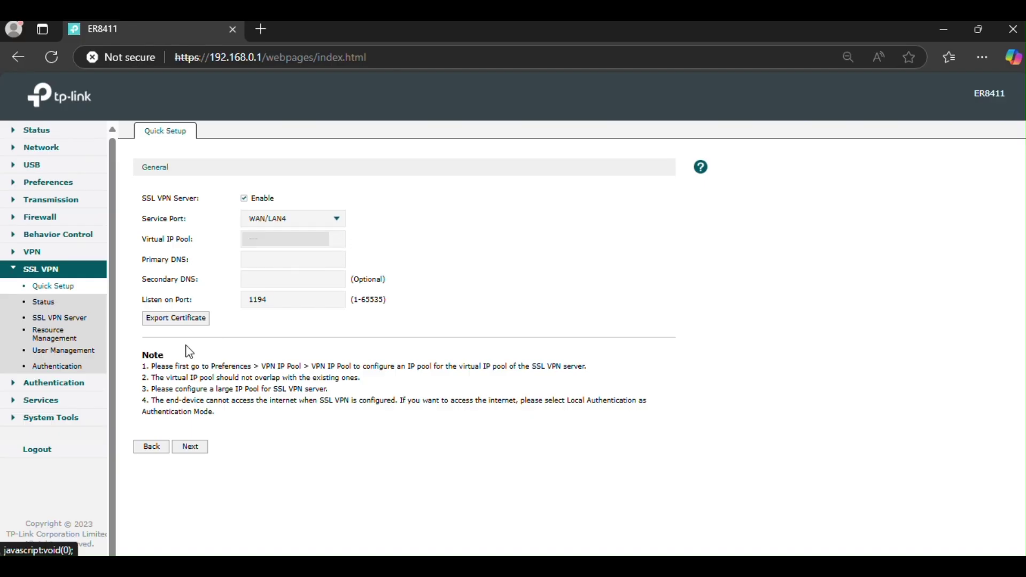
pyautogui.click(45, 303)
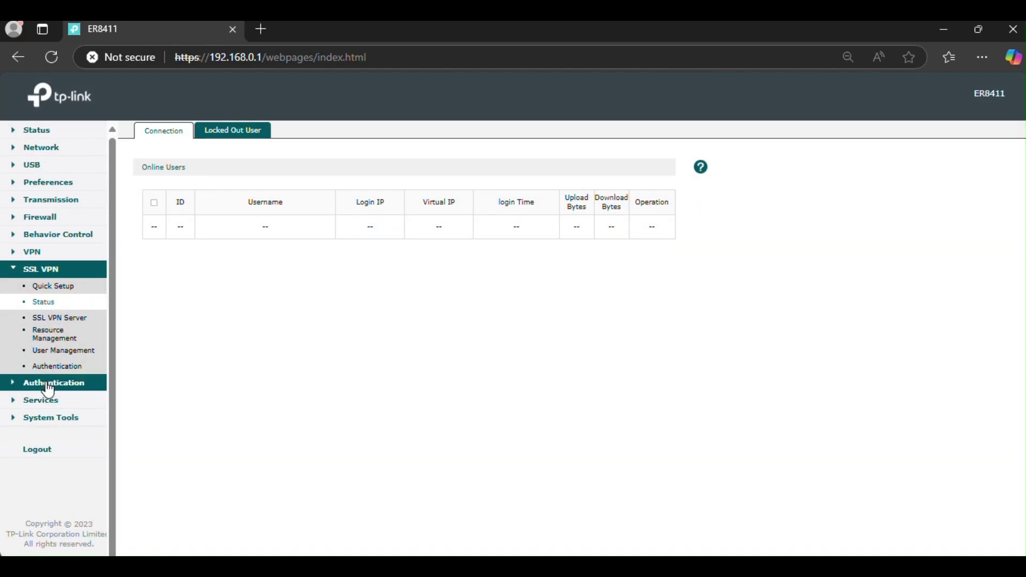
# Review the Web Authentication, LDAP, Local User and Authenticated User pages
pyautogui.click(48, 386)
pyautogui.click(59, 306)
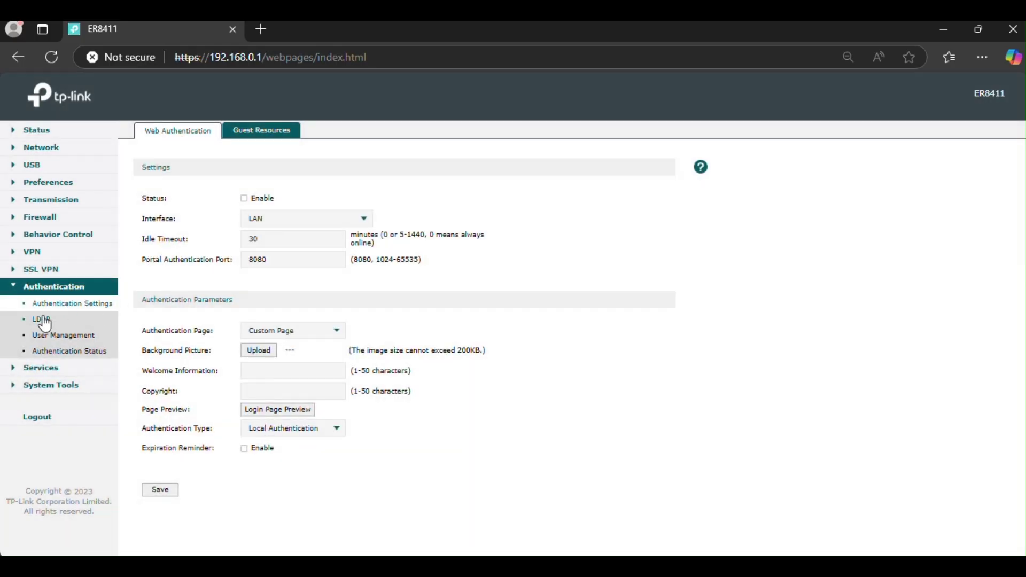
pyautogui.click(45, 320)
pyautogui.click(55, 338)
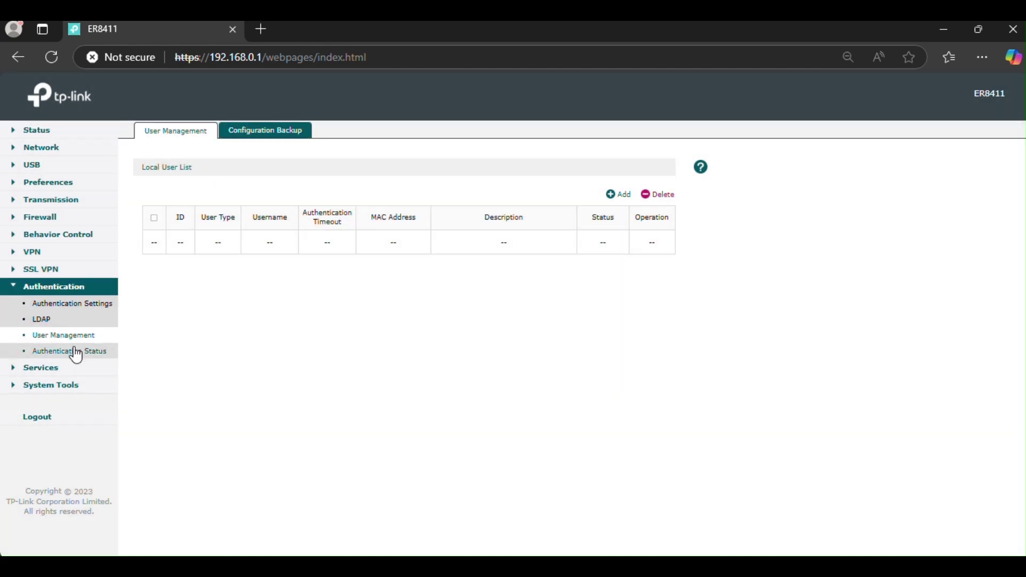
pyautogui.click(74, 353)
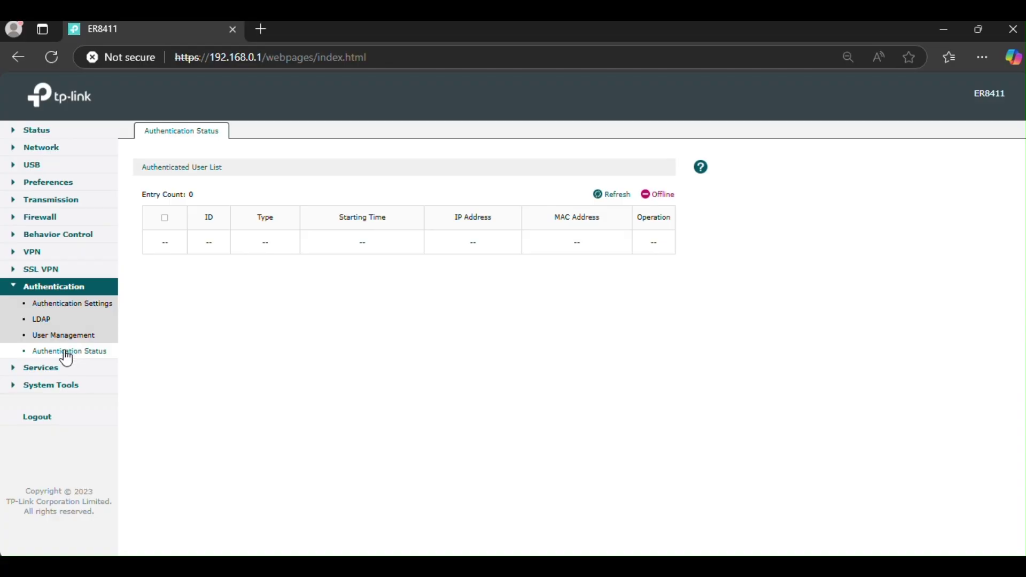
# Look at Services > Dynamic DNS, then go to System Tools > Admin Setup
pyautogui.click(59, 367)
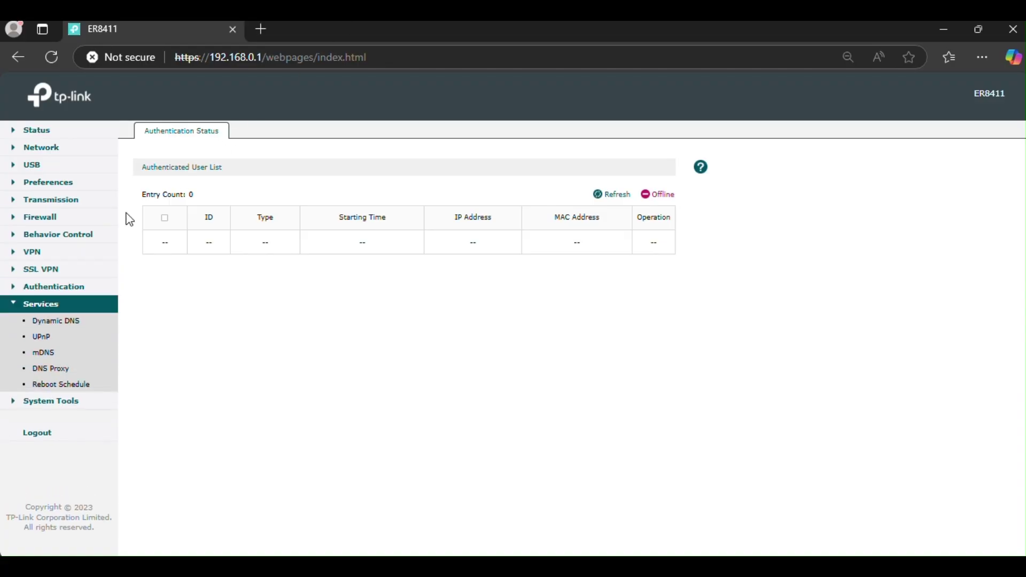
pyautogui.click(61, 321)
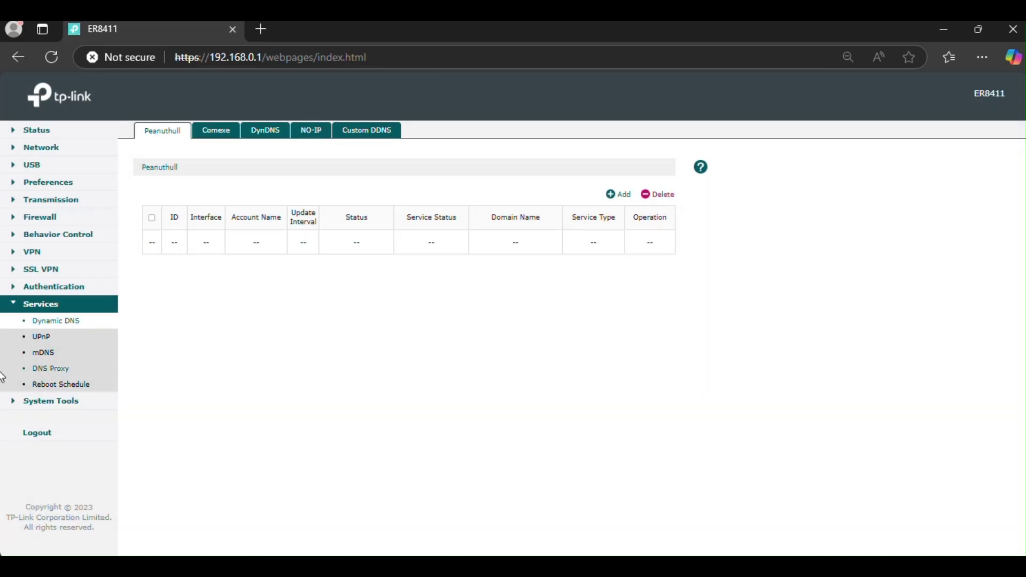
pyautogui.click(57, 405)
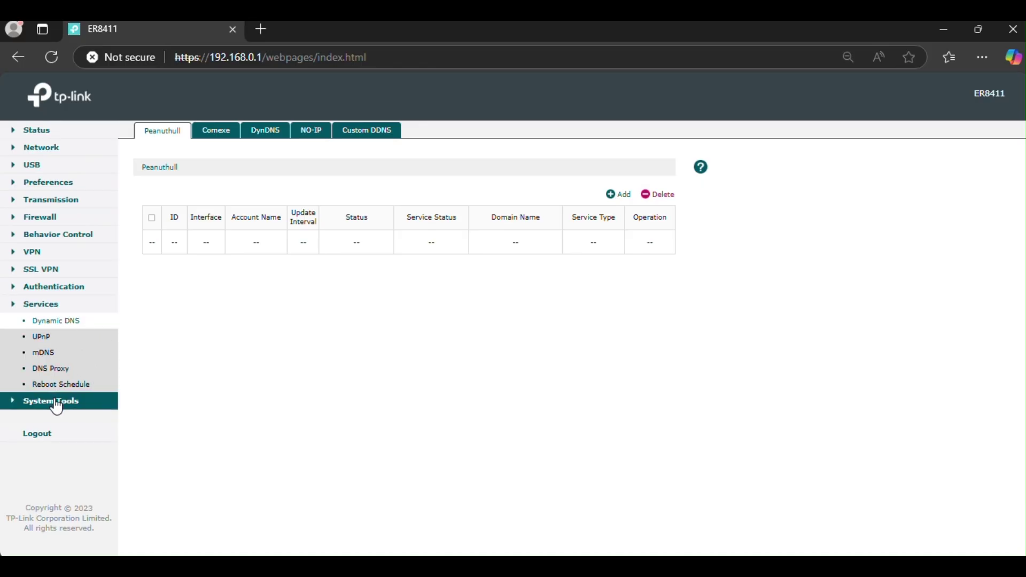
pyautogui.click(50, 338)
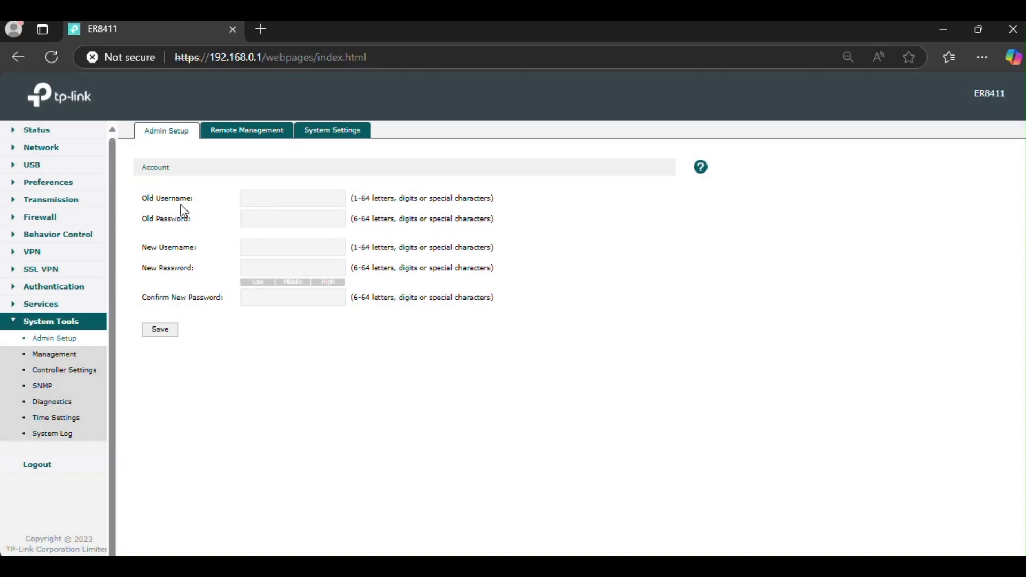
# Step through the old username, old password and new username fields in Admin Setup
pyautogui.click(251, 198)
pyautogui.click(261, 220)
pyautogui.click(261, 247)
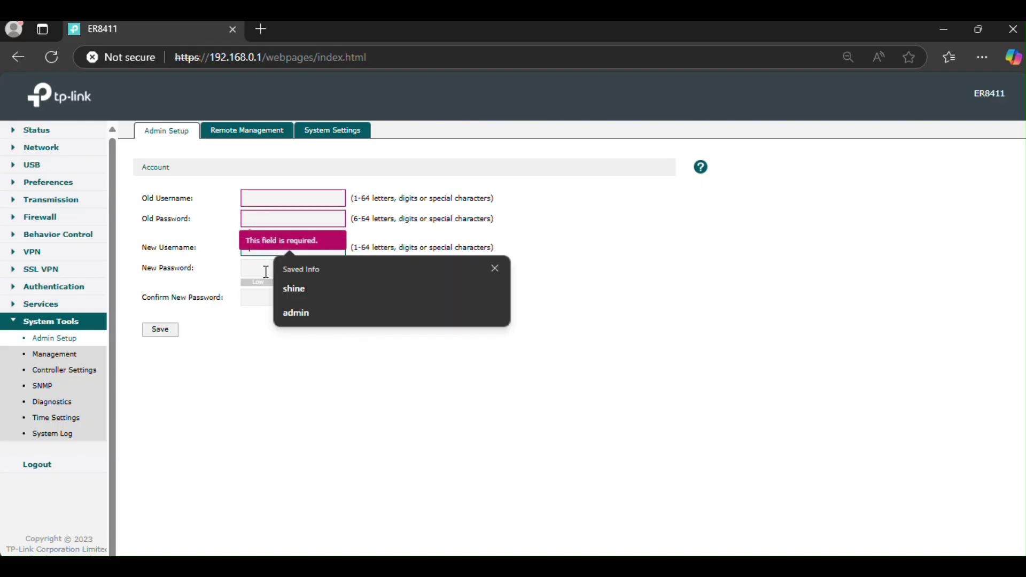
# Review the Management Backup & Restore, Reboot and Firmware Upgrade tabs
pyautogui.click(57, 354)
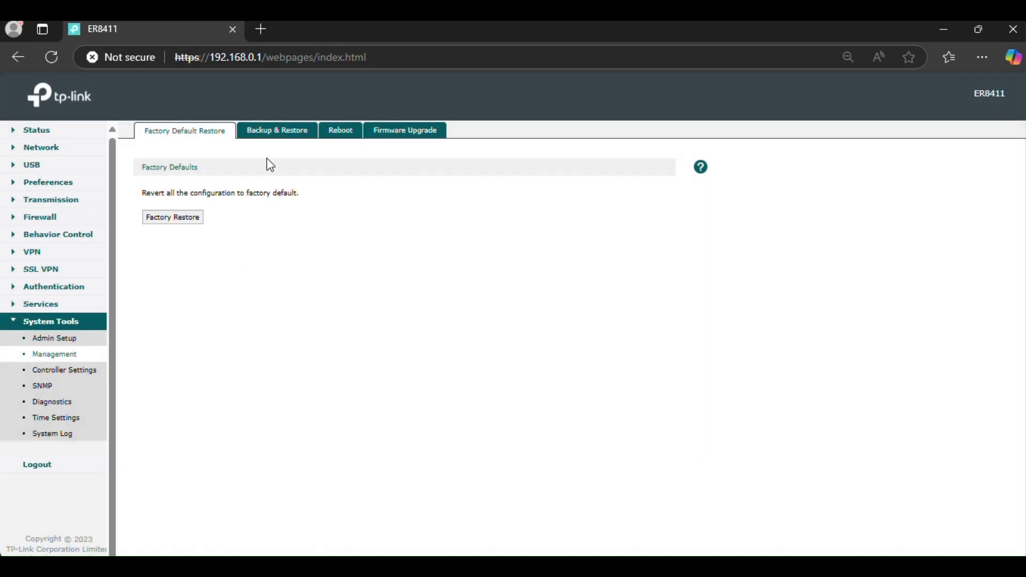
pyautogui.click(265, 133)
pyautogui.click(336, 132)
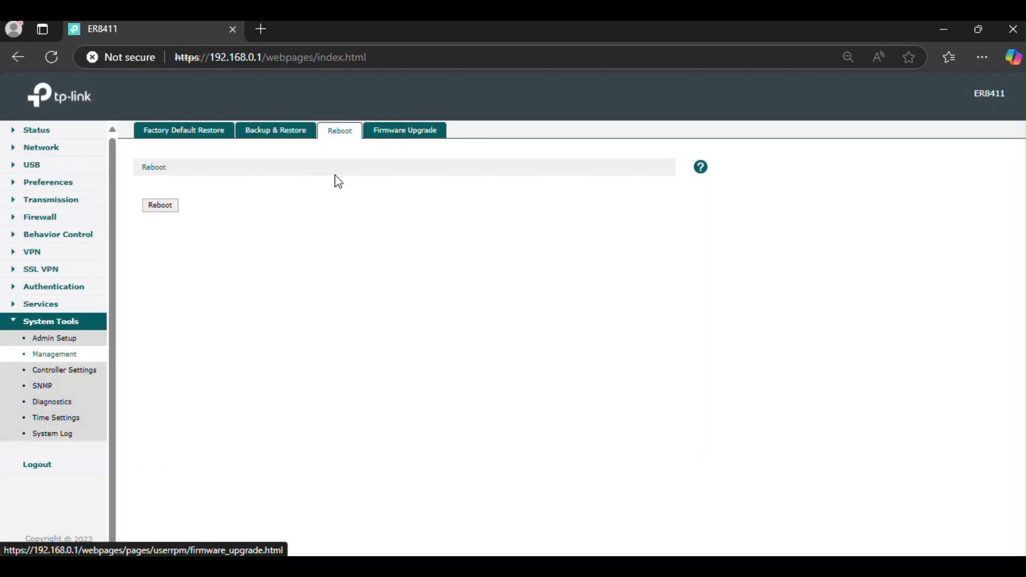
pyautogui.click(257, 137)
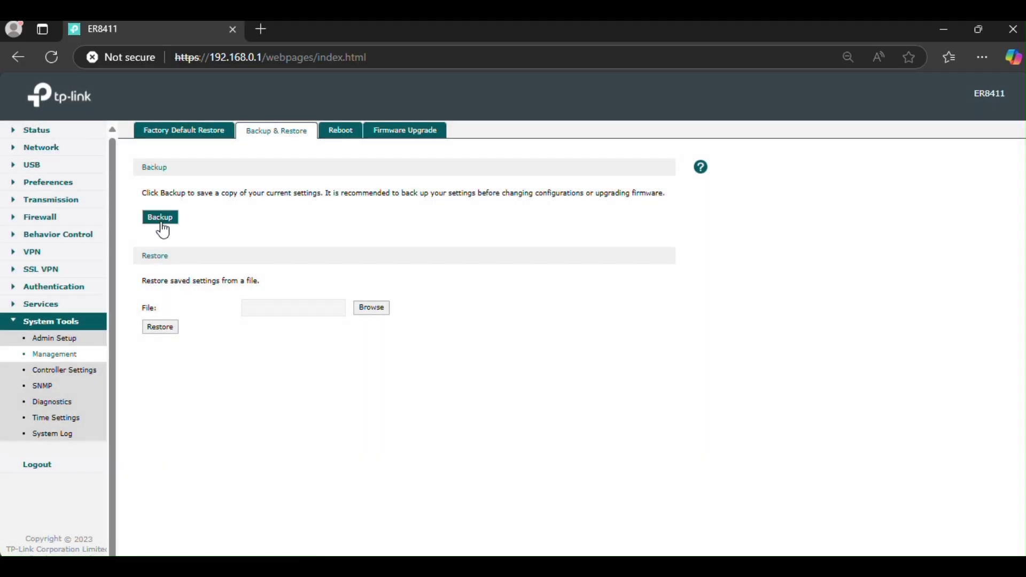
pyautogui.click(405, 134)
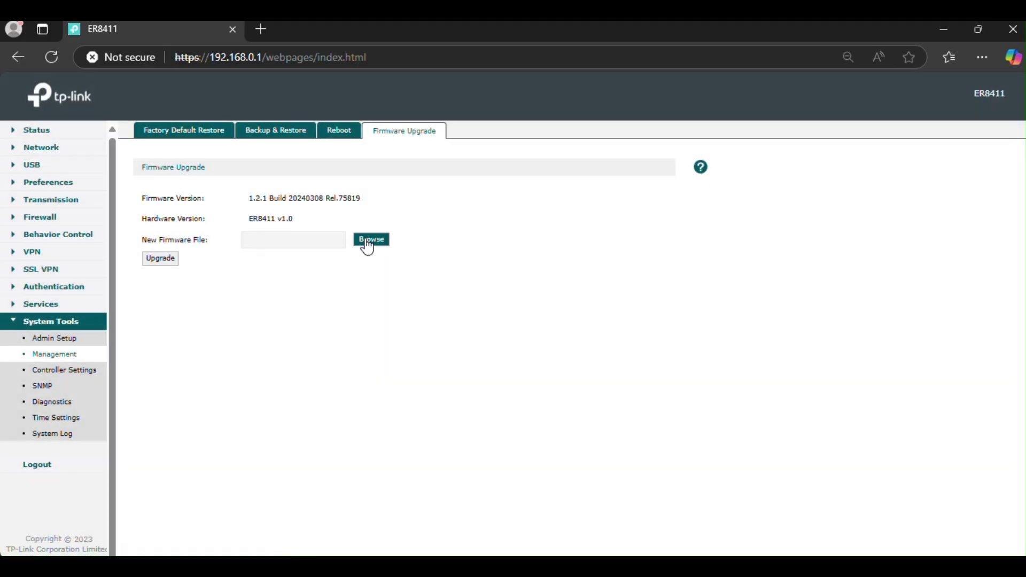
# Cancel the firmware file picker without choosing a file, then view Controller Settings
pyautogui.click(369, 241)
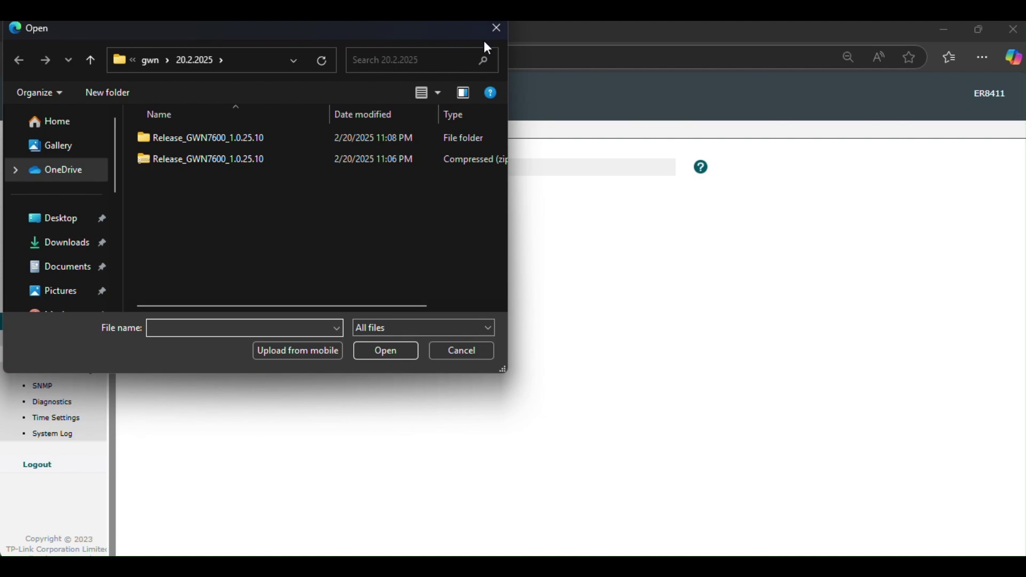
pyautogui.moveTo(353, 27); pyautogui.dragTo(491, 175)
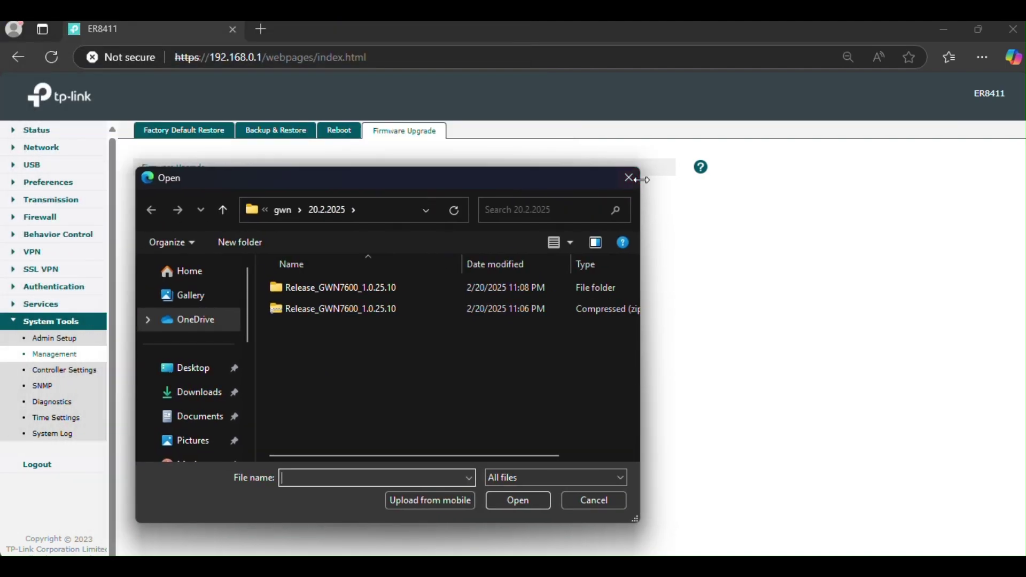
pyautogui.click(622, 177)
pyautogui.click(65, 370)
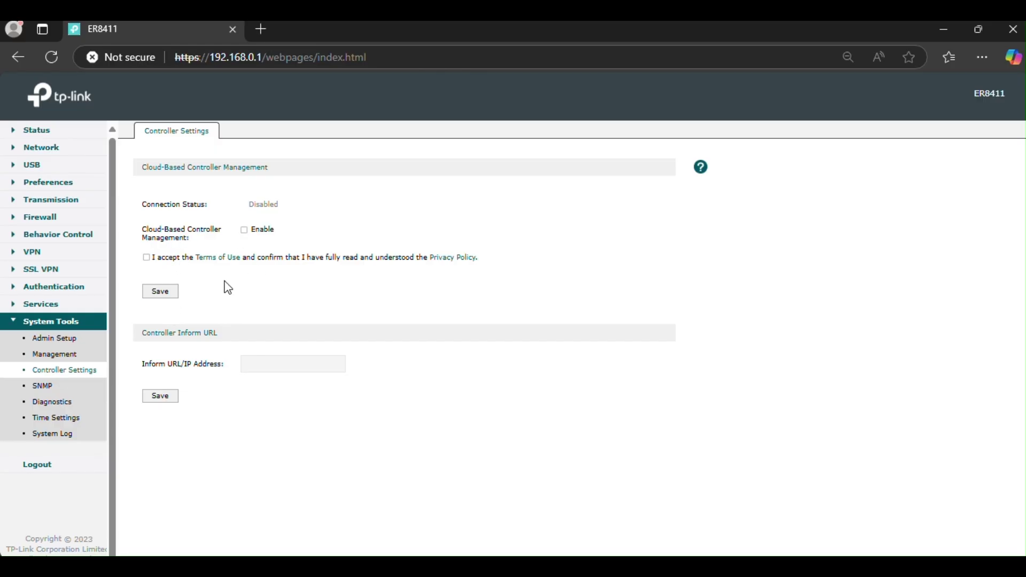
# View the SNMP, Diagnostics and Time Settings pages
pyautogui.click(42, 389)
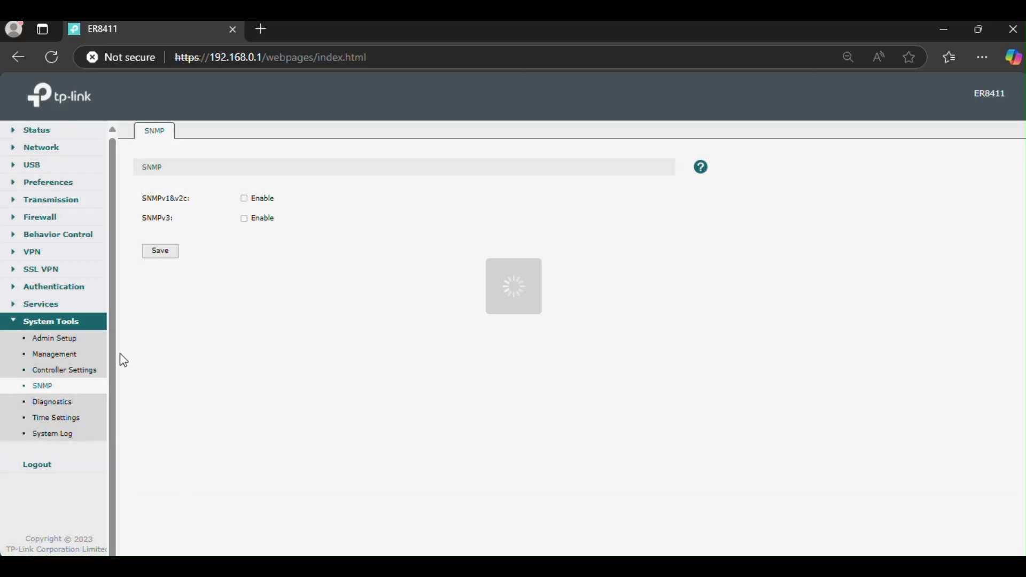
pyautogui.click(50, 401)
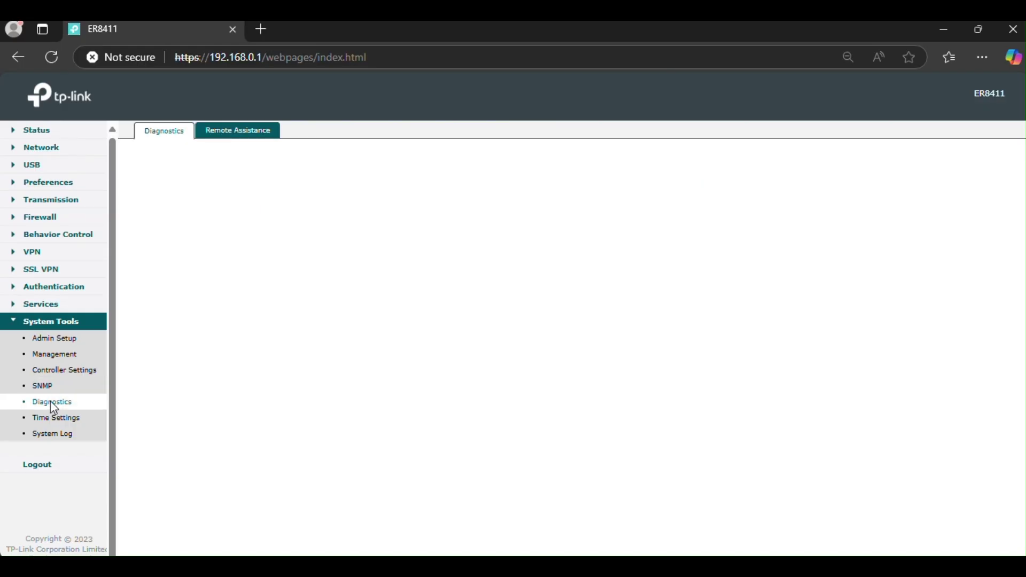
pyautogui.click(55, 419)
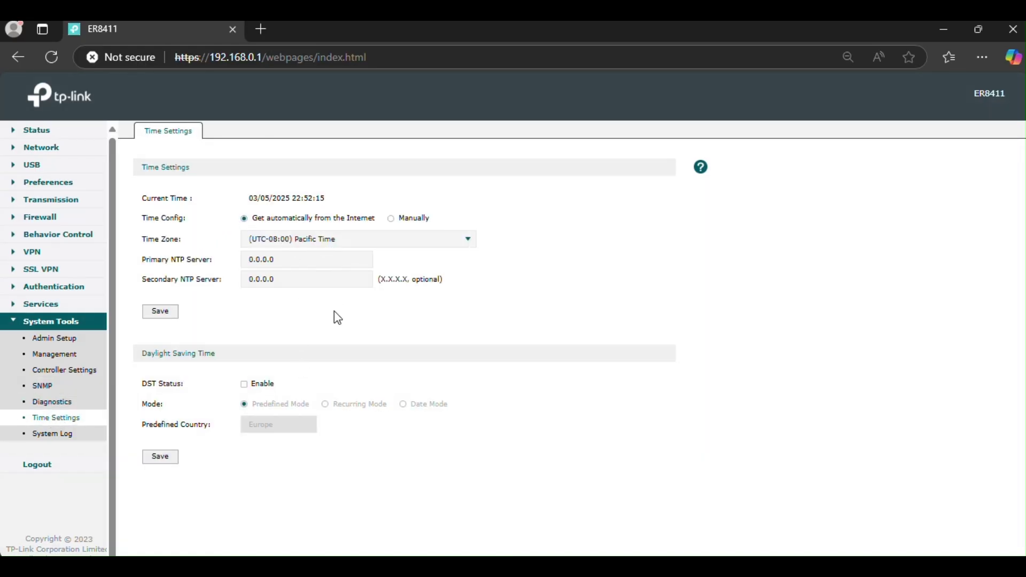
# Scroll through the System Log, then log out of the router and confirm
pyautogui.click(52, 435)
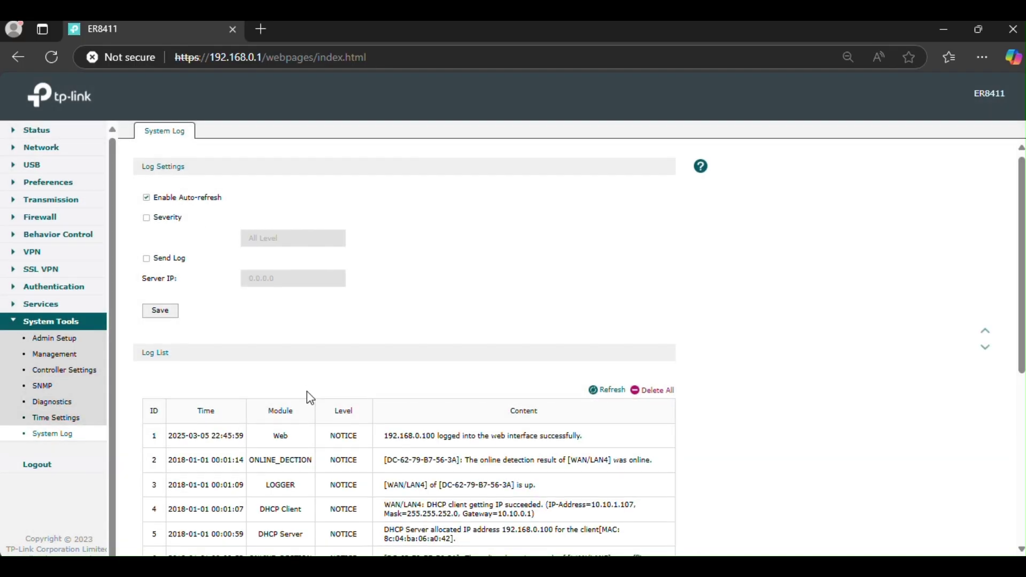
pyautogui.scroll(-5, 308, 392)
pyautogui.scroll(5, 306, 390)
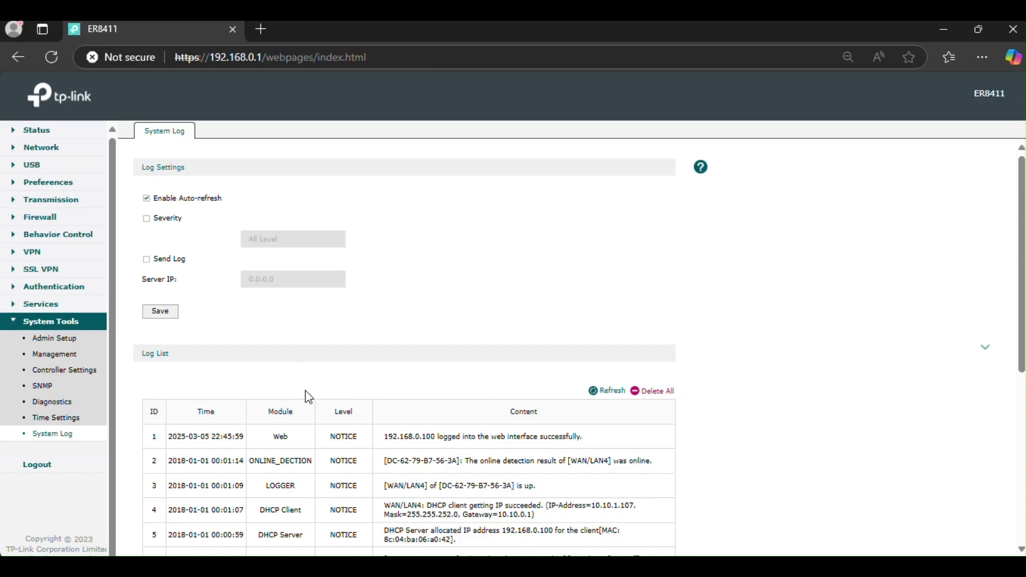
pyautogui.scroll(-5, 320, 388)
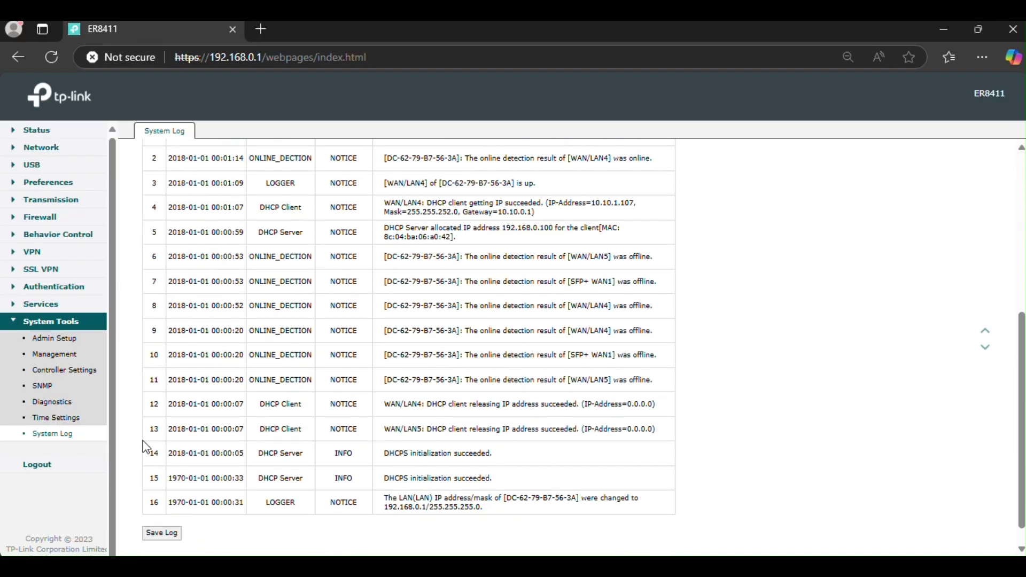
pyautogui.click(36, 465)
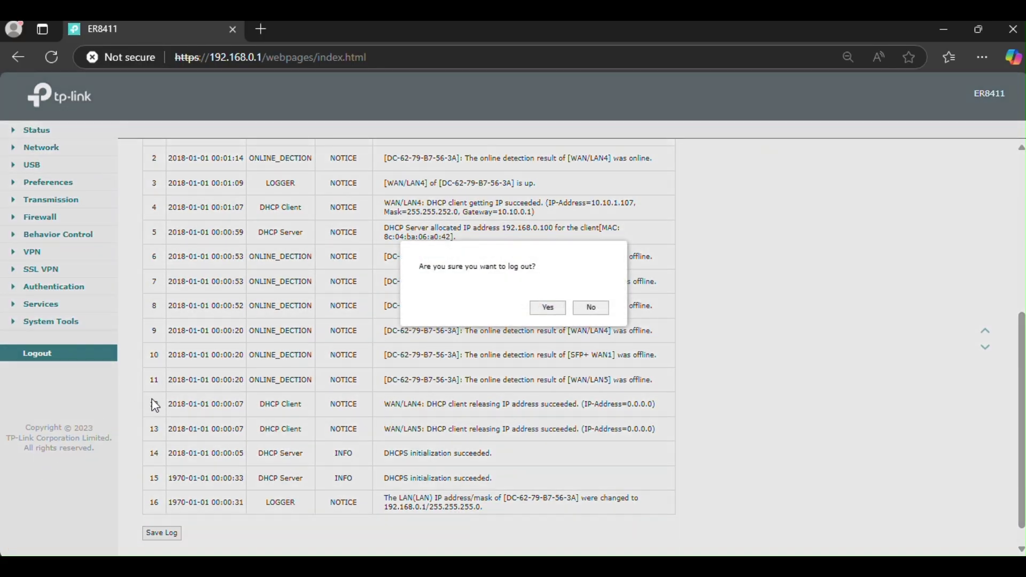
pyautogui.click(548, 308)
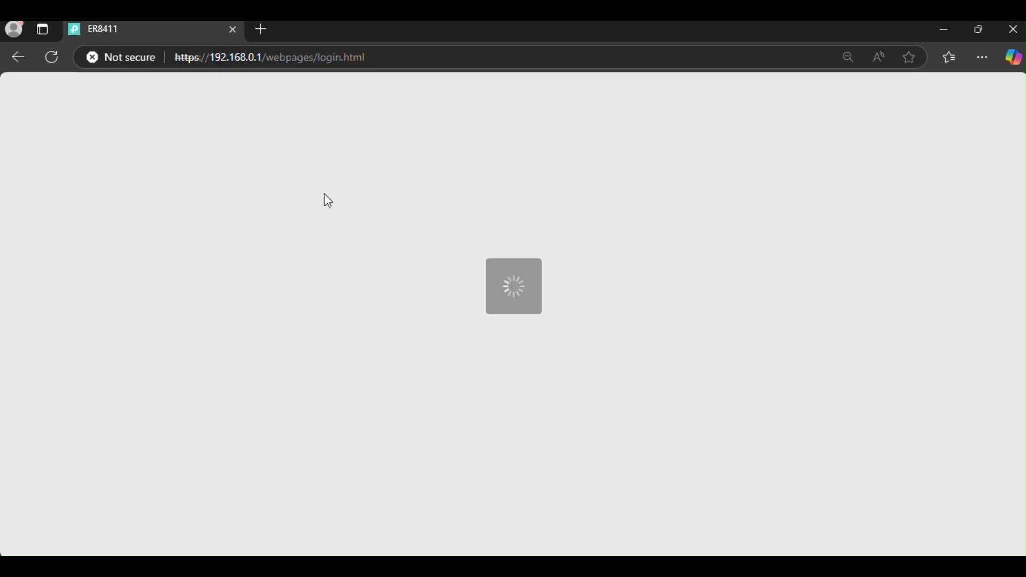